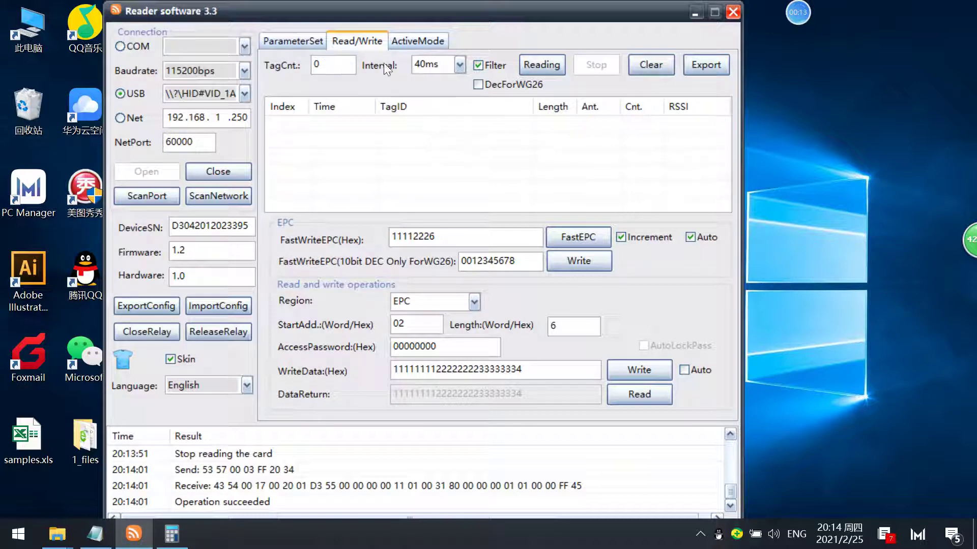
Keep the read interval at 40ms and toggle the Auto fast-write option off and back on.
click(456, 66)
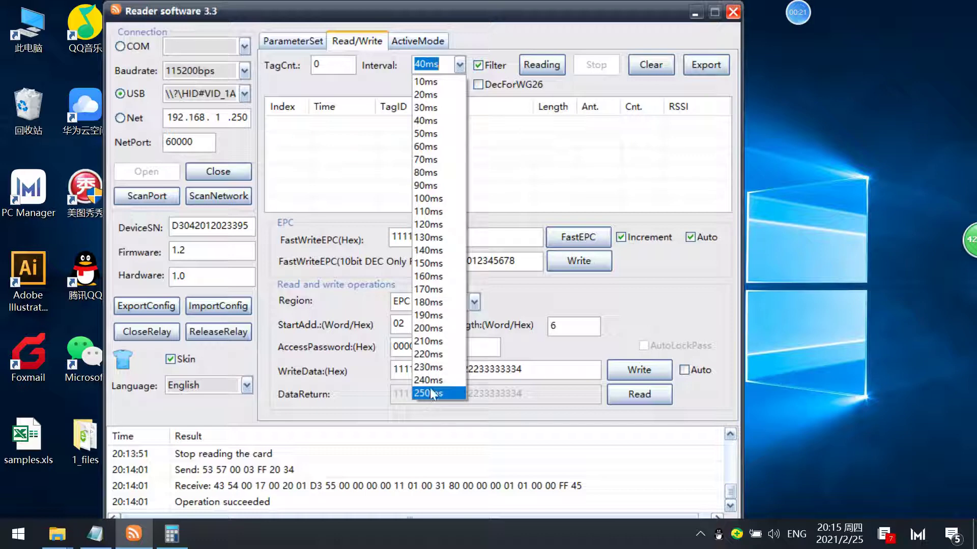
click(506, 176)
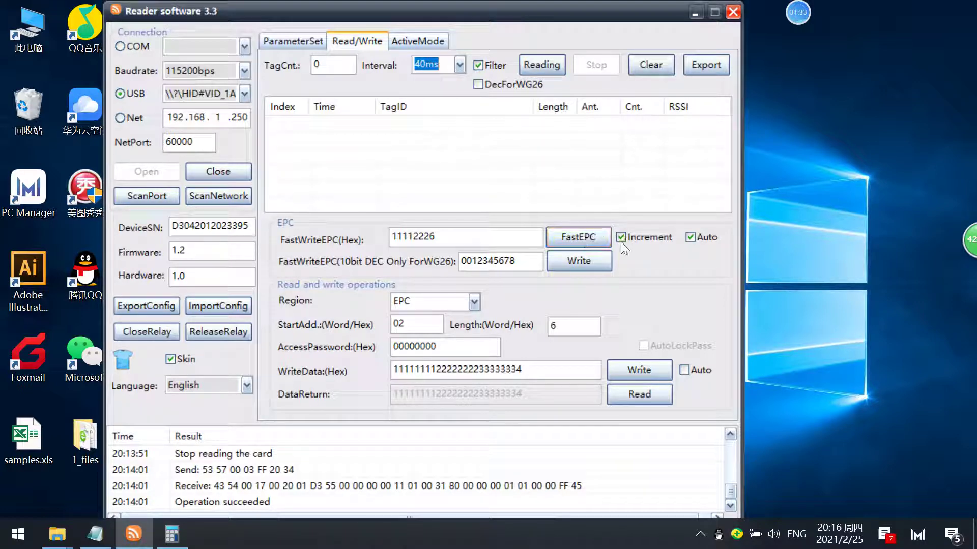
click(689, 236)
click(689, 236)
drag(518, 263, 459, 262)
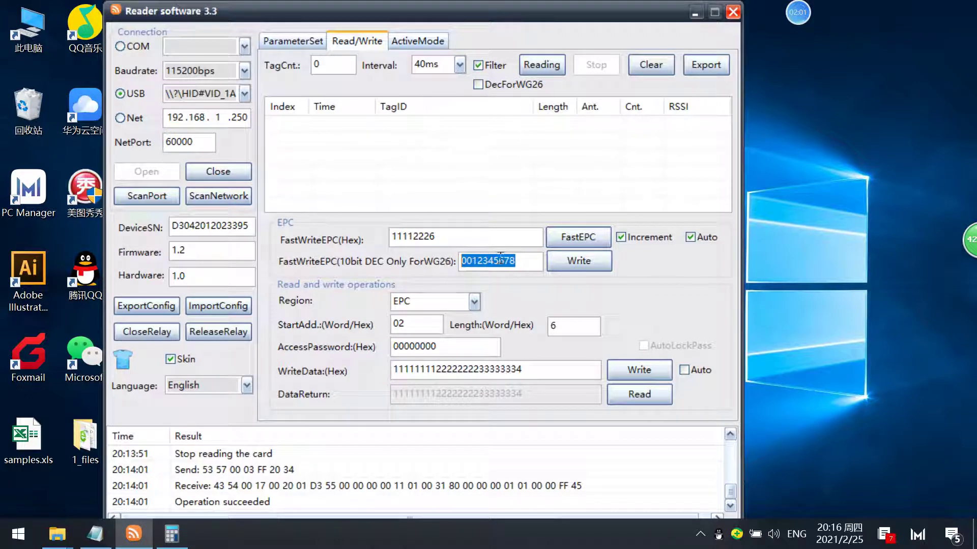
click(517, 260)
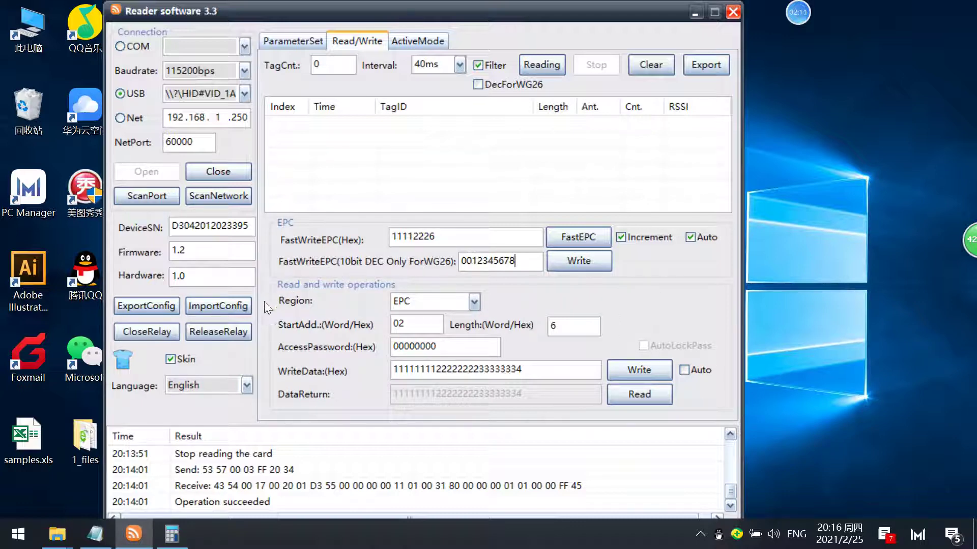
click(474, 307)
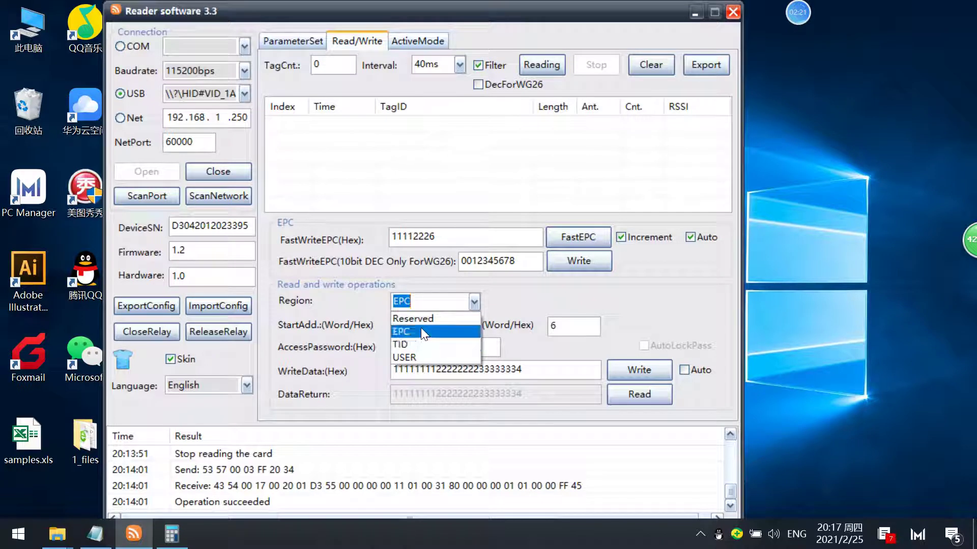
Leave the region on EPC, select the whole write-data value, and reconfirm EPC.
click(524, 331)
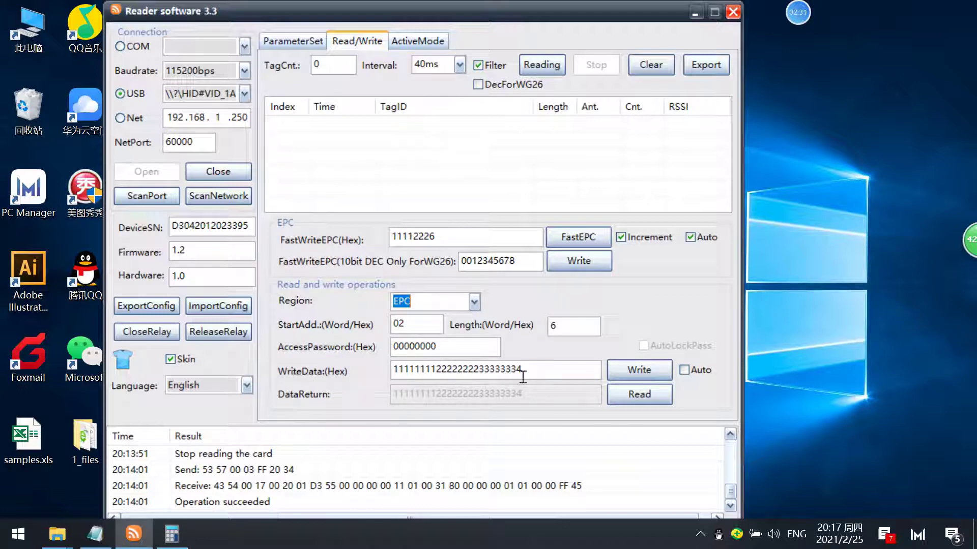
drag(529, 376, 391, 372)
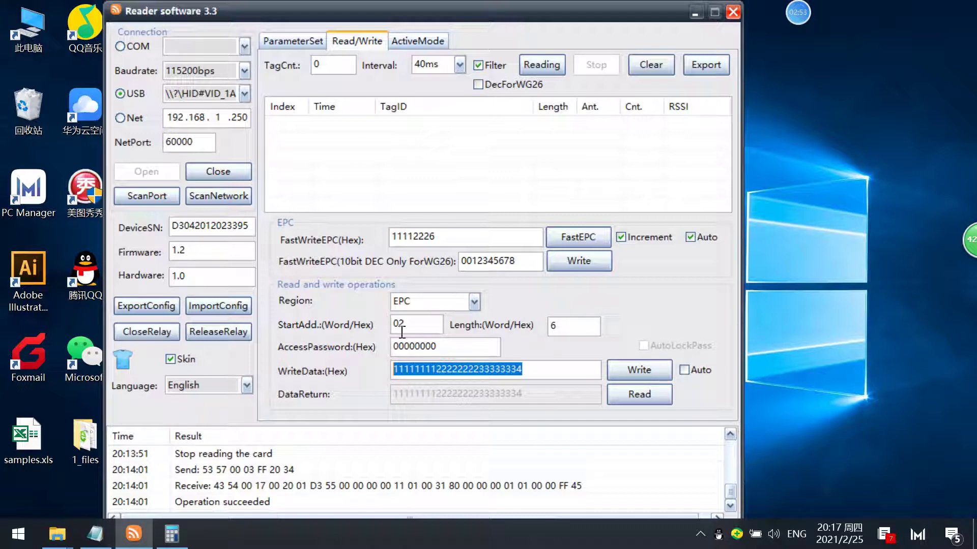
click(471, 306)
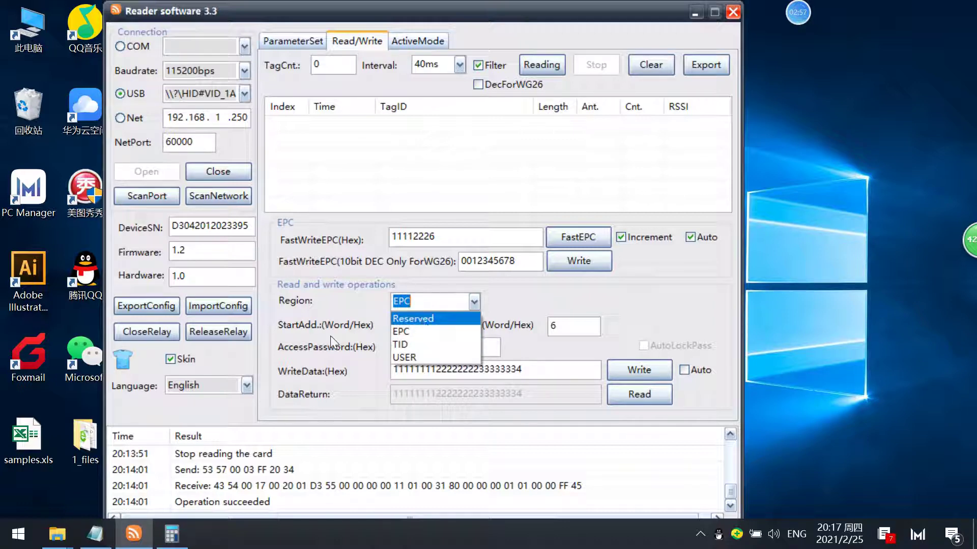
click(305, 348)
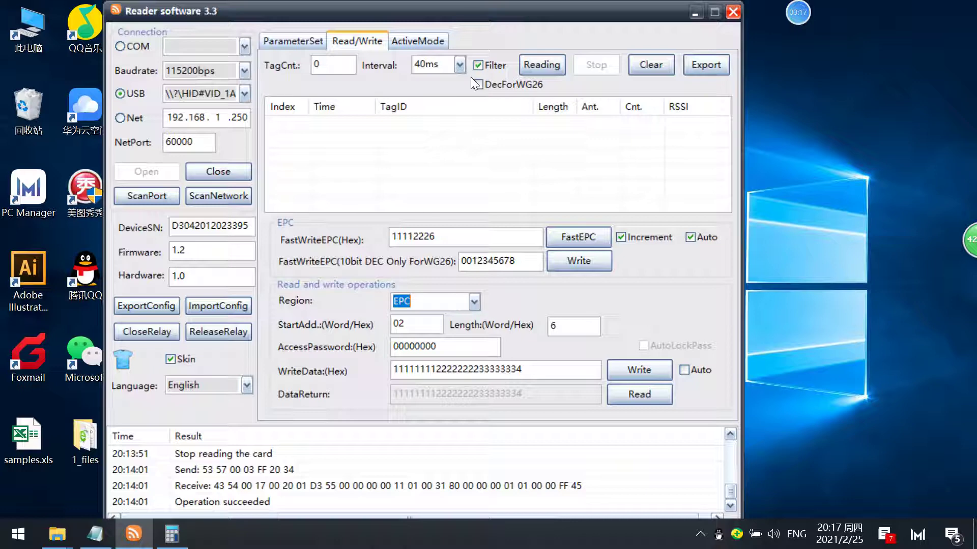
click(545, 68)
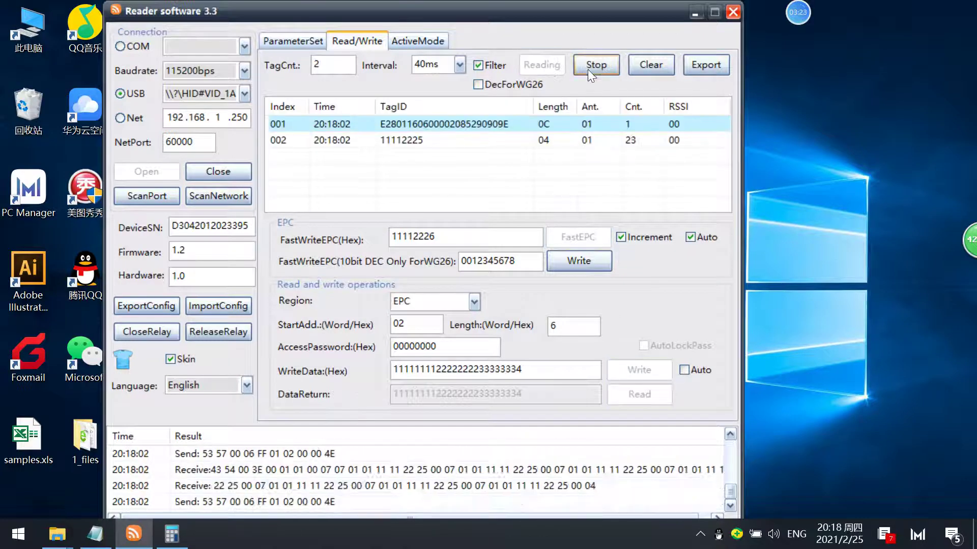
click(590, 69)
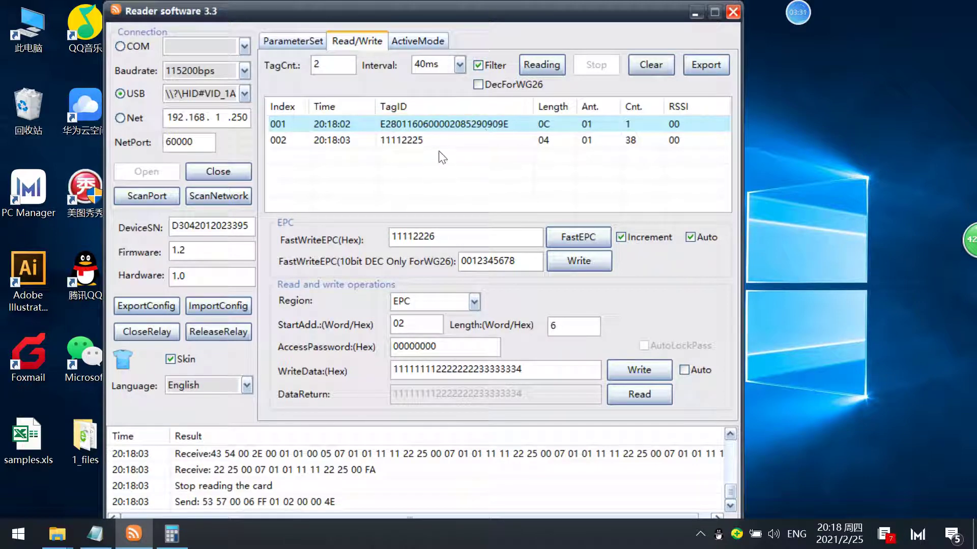
click(445, 134)
click(453, 125)
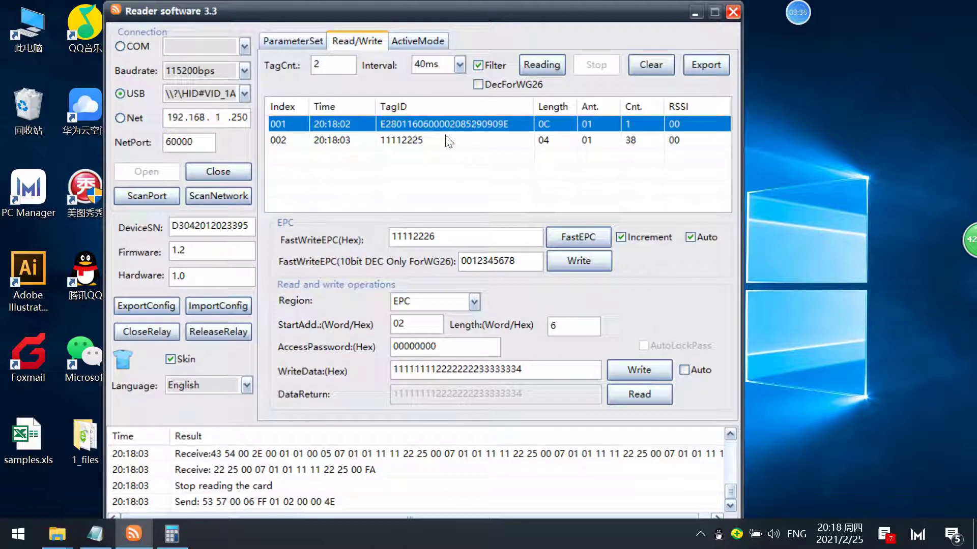
click(446, 140)
click(422, 123)
click(419, 138)
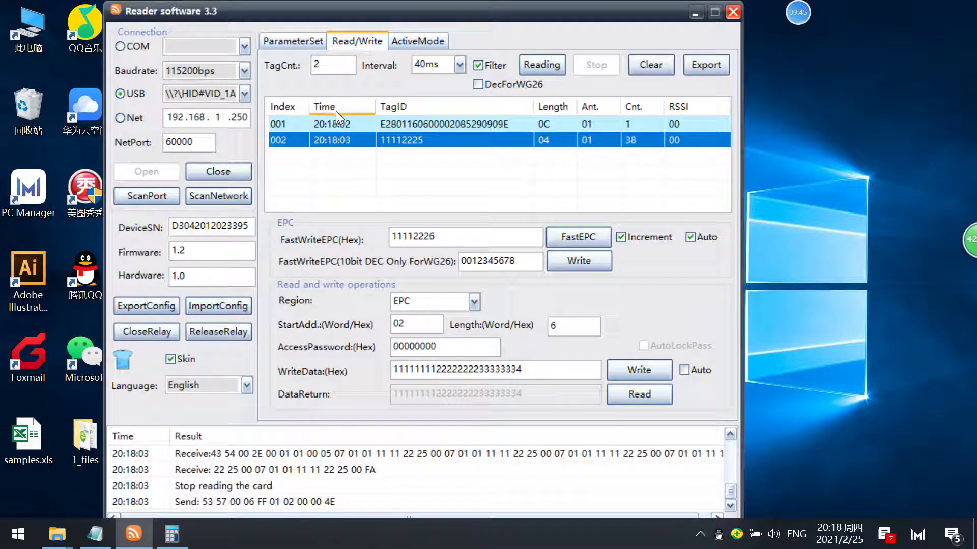
Inspect tag rows 001 and 002, where 002 holds 11112225.
click(335, 123)
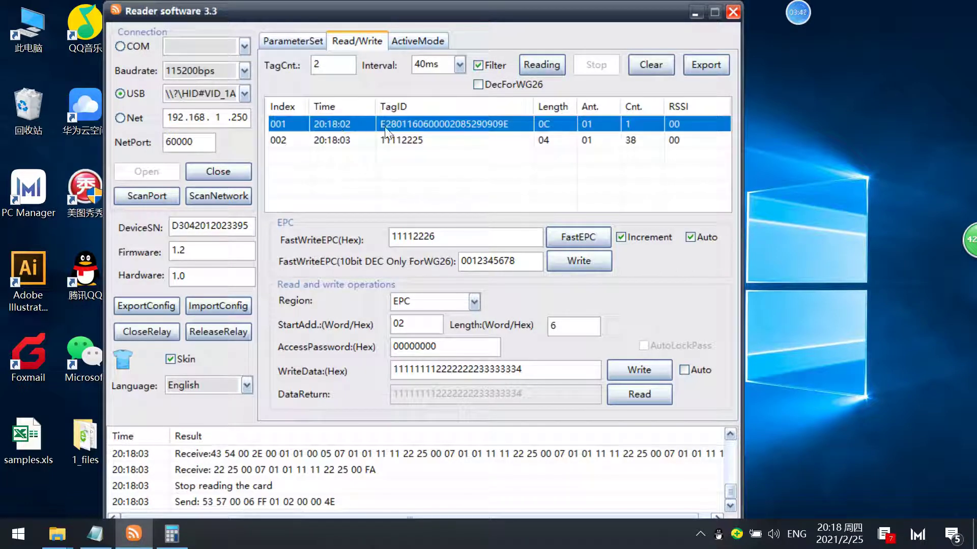
click(476, 140)
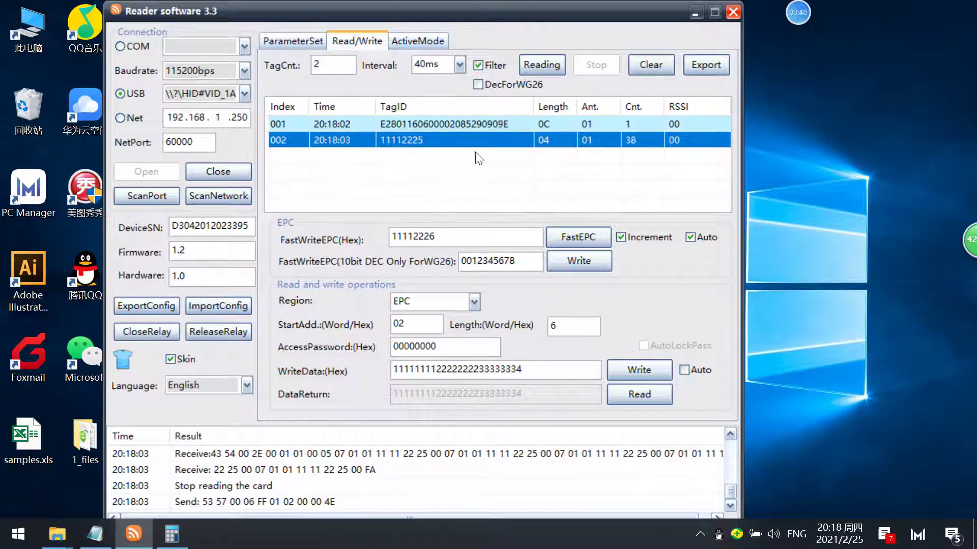
click(551, 124)
click(555, 145)
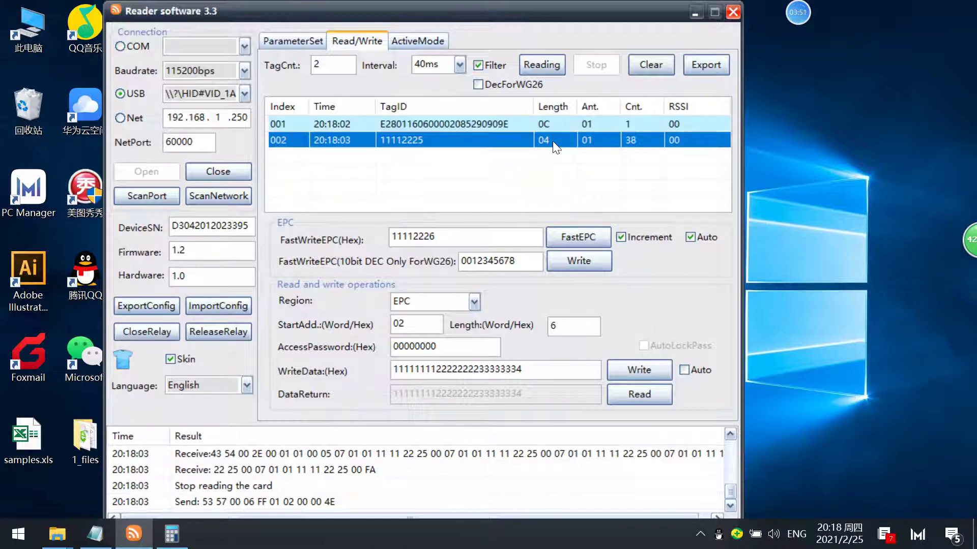
click(594, 123)
click(630, 147)
Turn off duplicate filtering, run a short read, and inspect entry row 028.
click(482, 65)
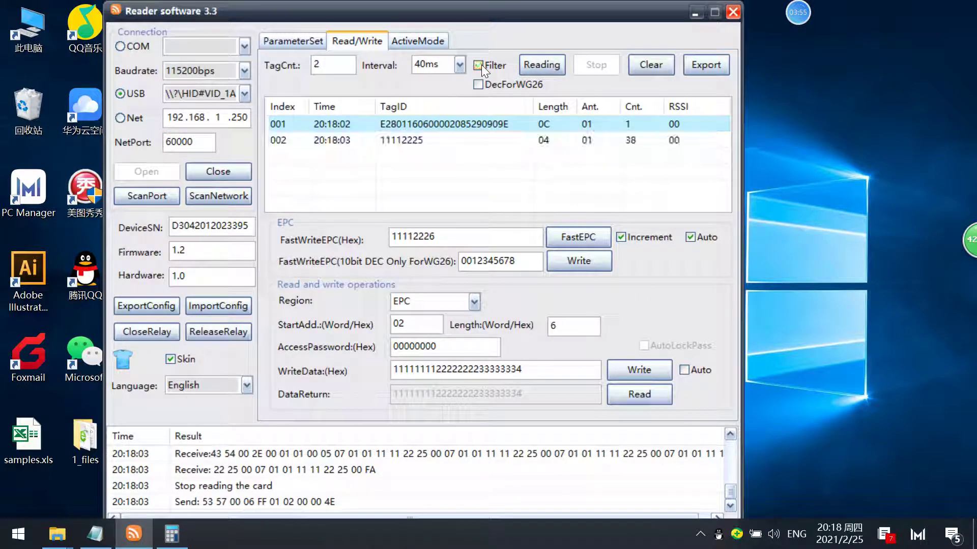
click(527, 64)
click(594, 63)
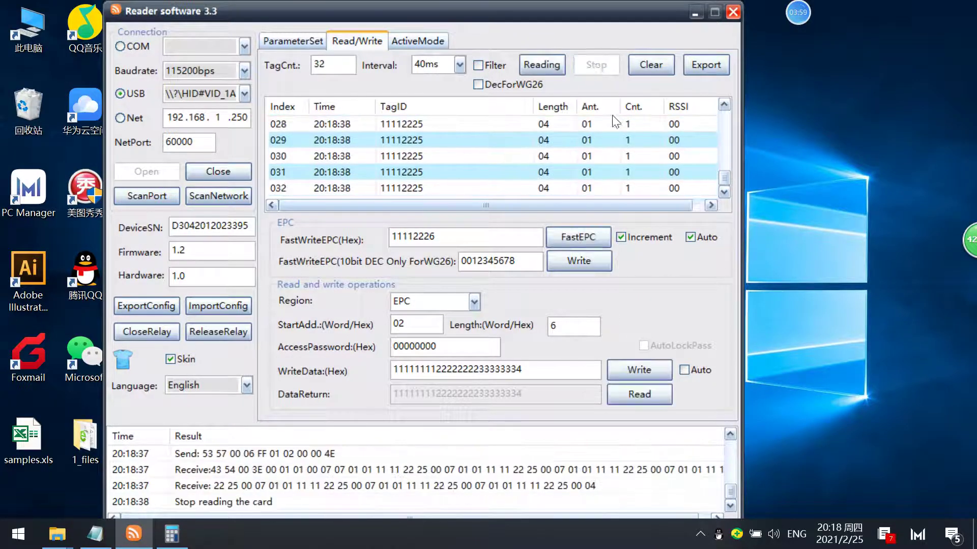
mouse_move(722, 179)
mouse_down()
mouse_move(712, 115)
mouse_move(713, 194)
mouse_up()
click(348, 126)
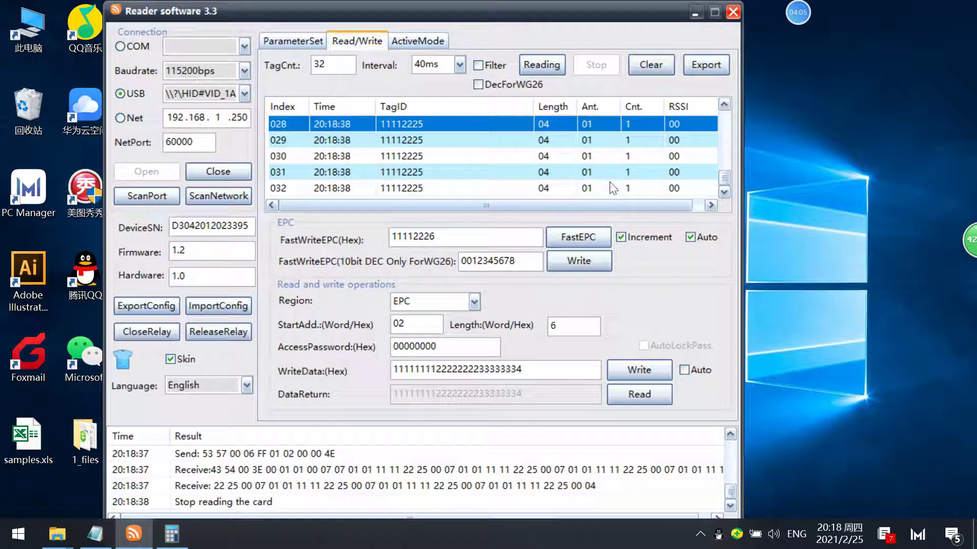
Scroll through the unfiltered list, inspecting entries 011, 030, 031 and the last one, 032.
drag(726, 171, 714, 137)
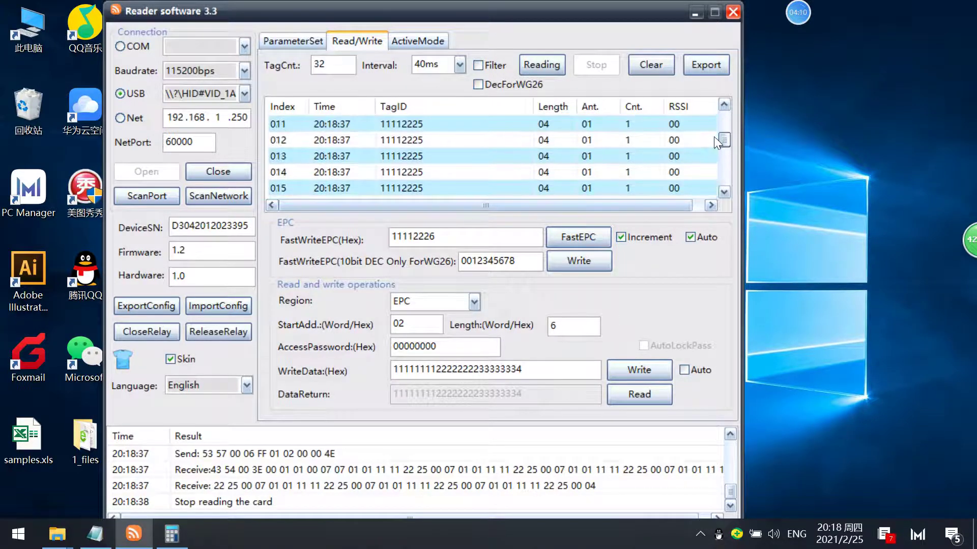
click(337, 124)
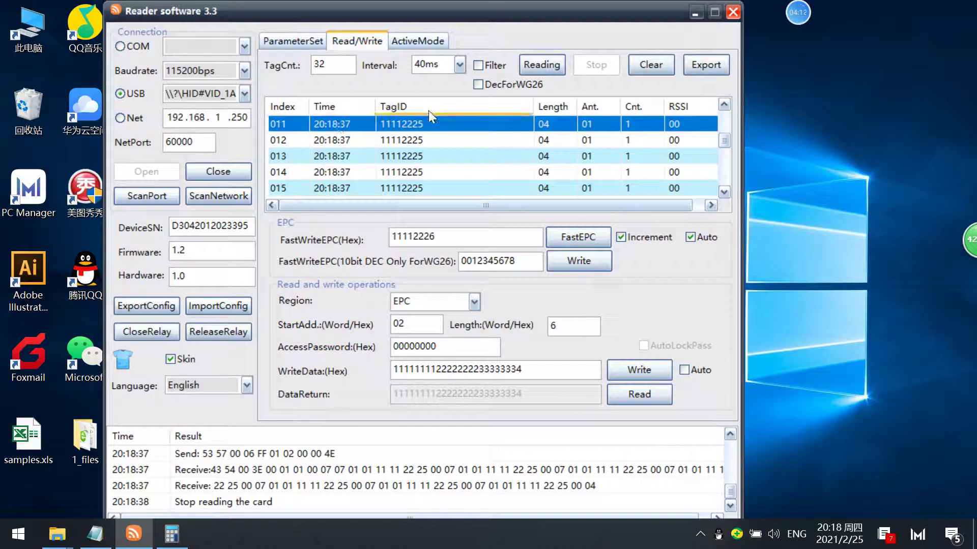
click(724, 191)
click(724, 192)
click(725, 192)
click(725, 192)
click(724, 192)
click(724, 192)
click(725, 191)
click(724, 192)
click(724, 192)
click(725, 192)
click(725, 192)
click(724, 191)
click(724, 192)
click(410, 161)
click(411, 172)
click(411, 187)
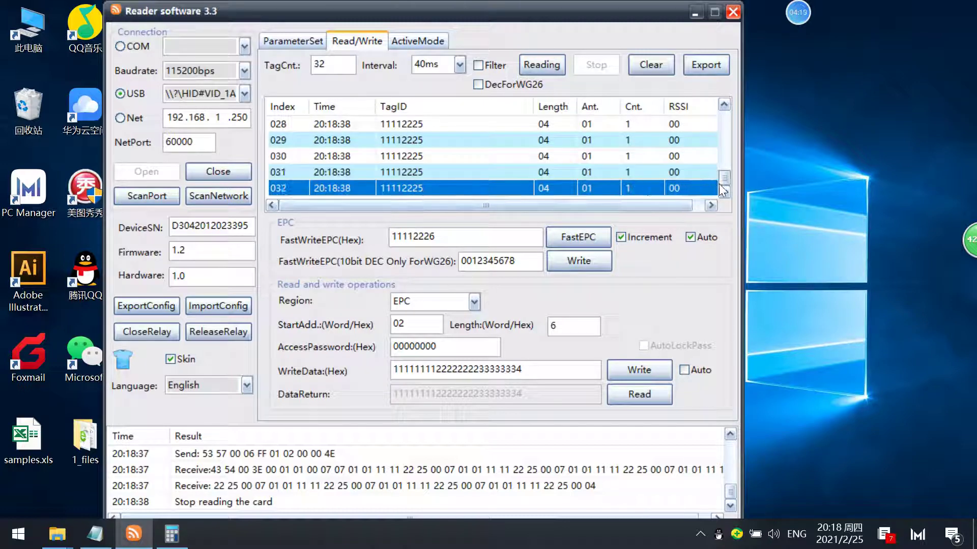
drag(722, 175, 722, 99)
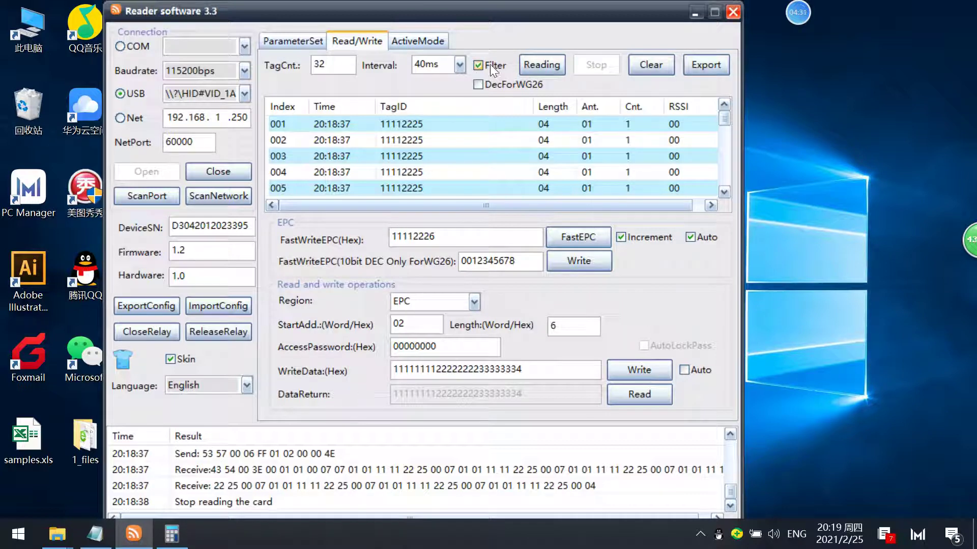
click(541, 67)
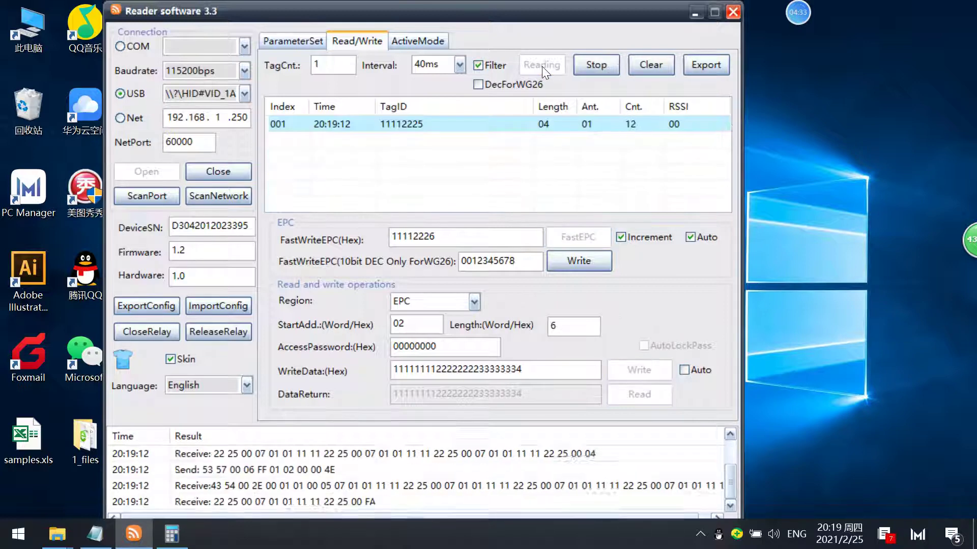
click(588, 66)
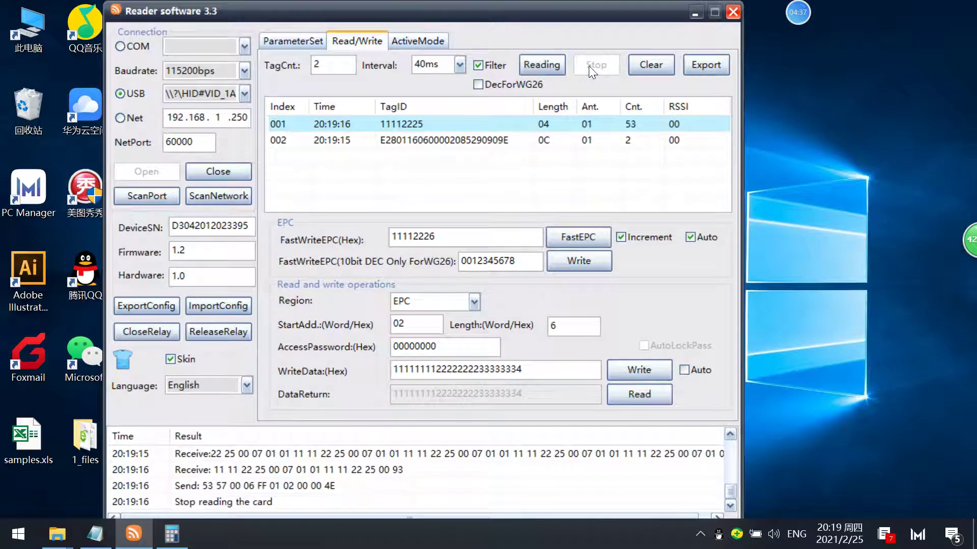
click(479, 85)
click(389, 125)
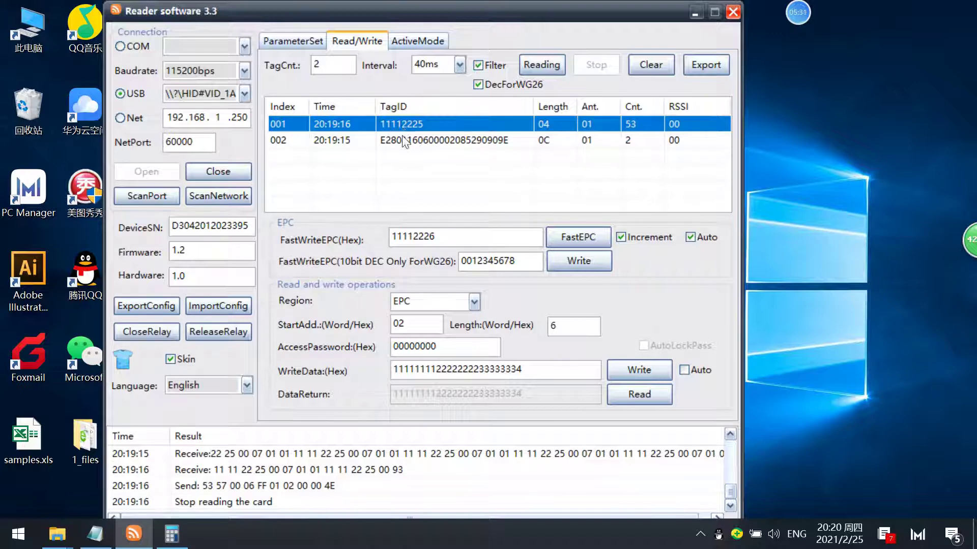
click(402, 137)
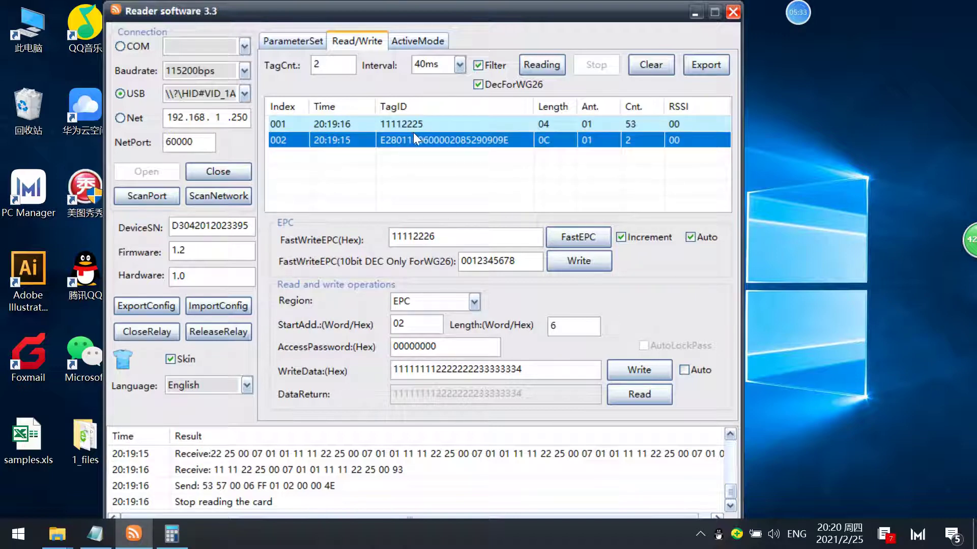
click(416, 130)
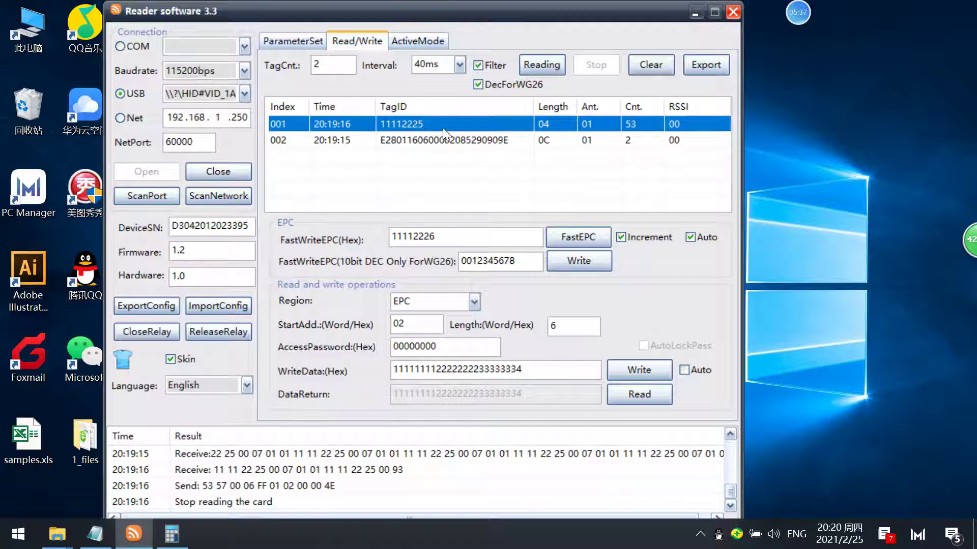
click(440, 143)
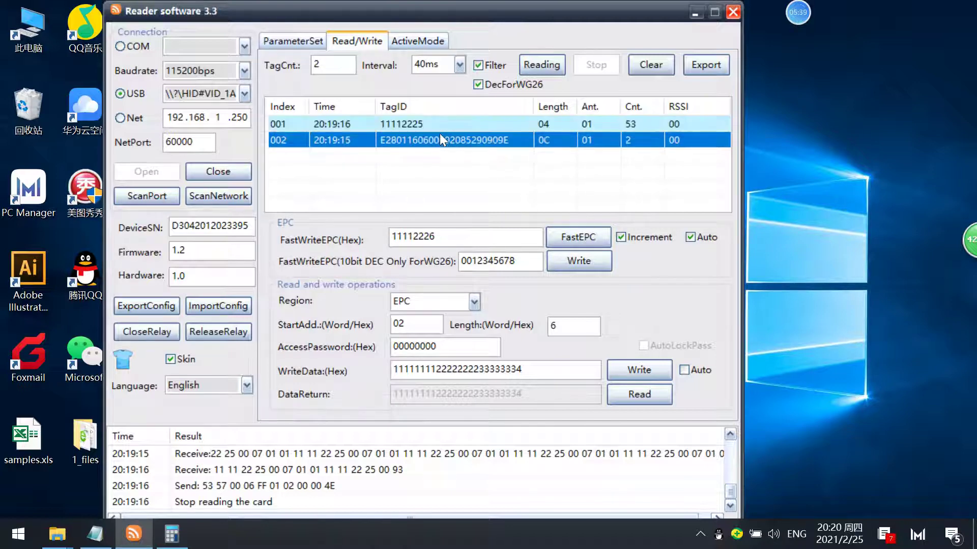
click(446, 122)
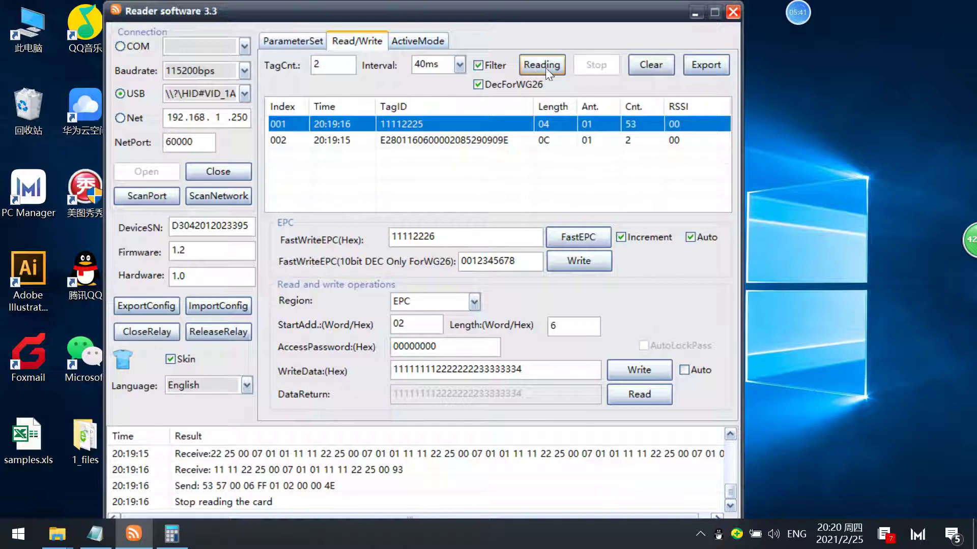
click(530, 72)
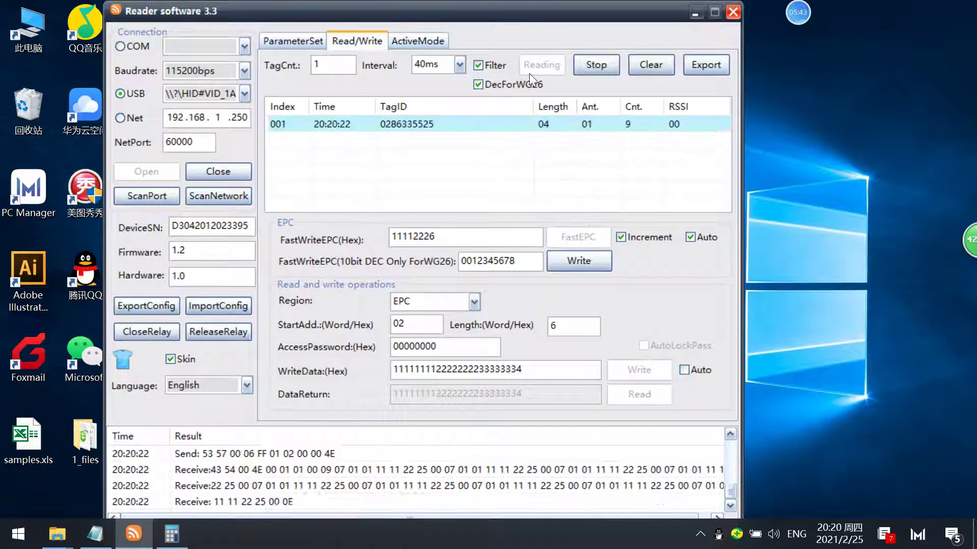
click(587, 63)
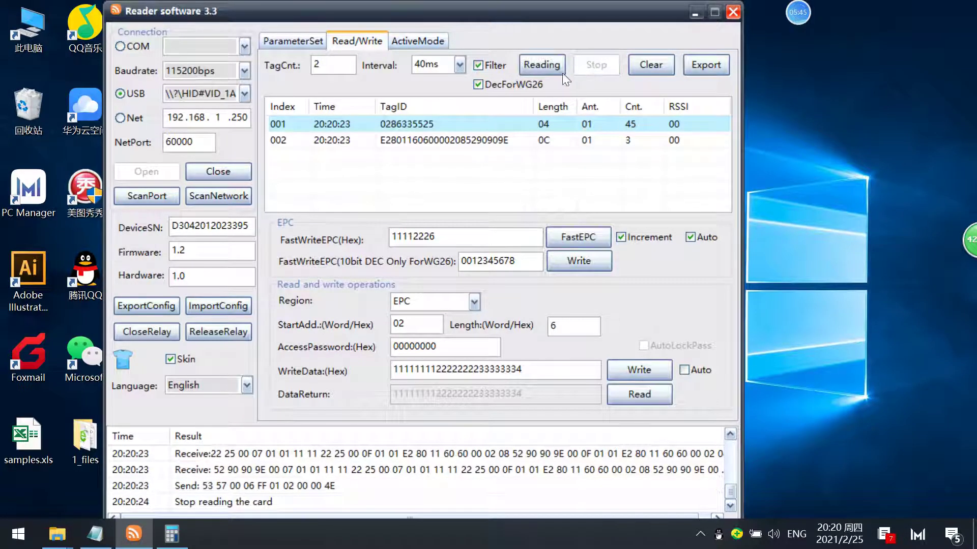
click(402, 124)
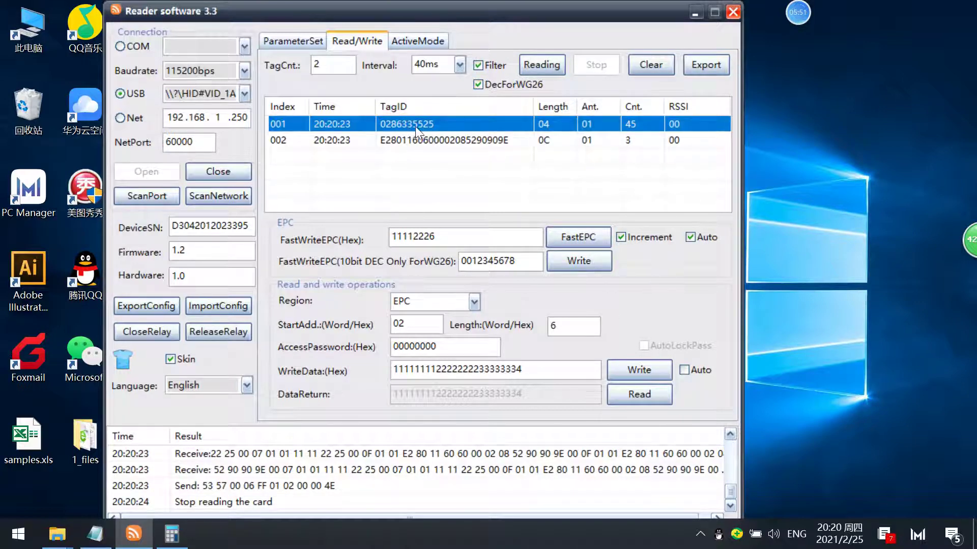
click(409, 137)
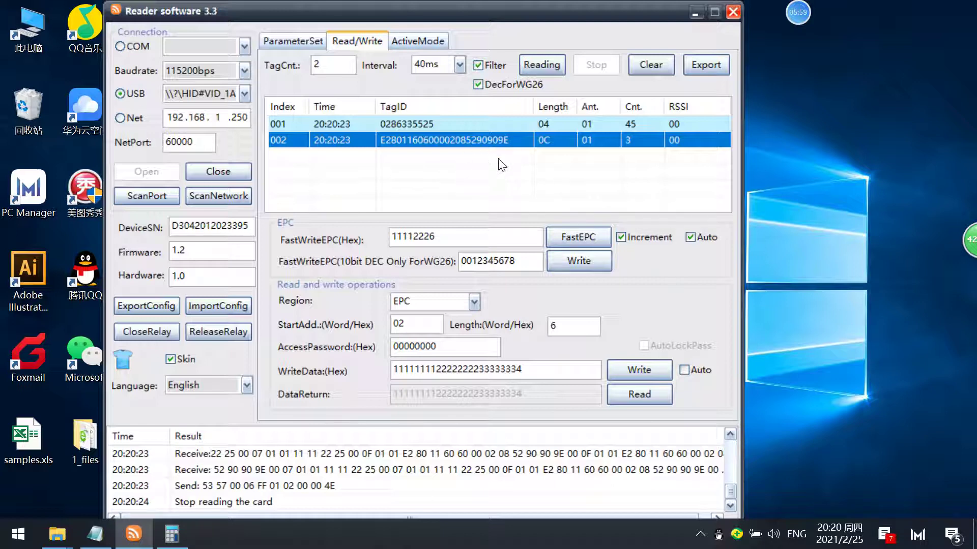
Switch the IDs back to hex and run another short read.
click(479, 85)
click(534, 67)
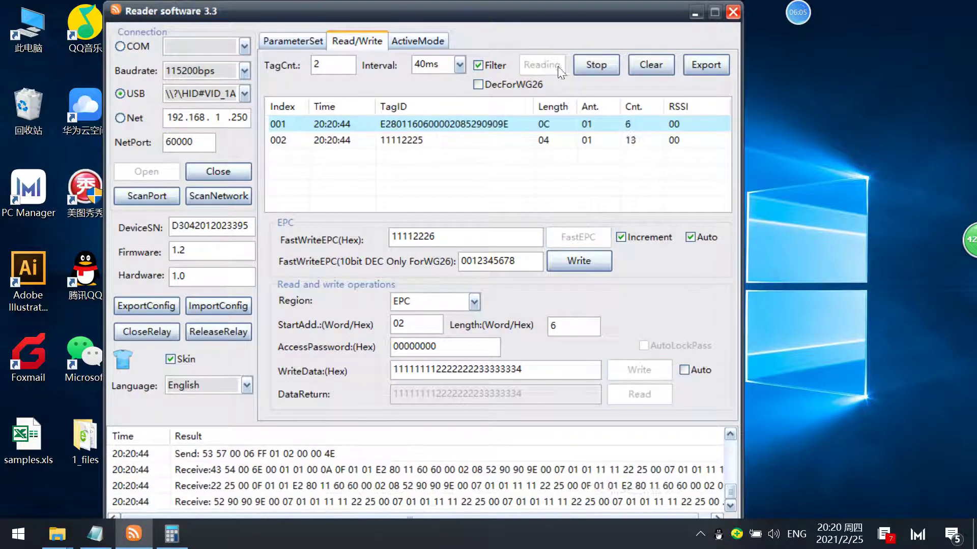
click(580, 66)
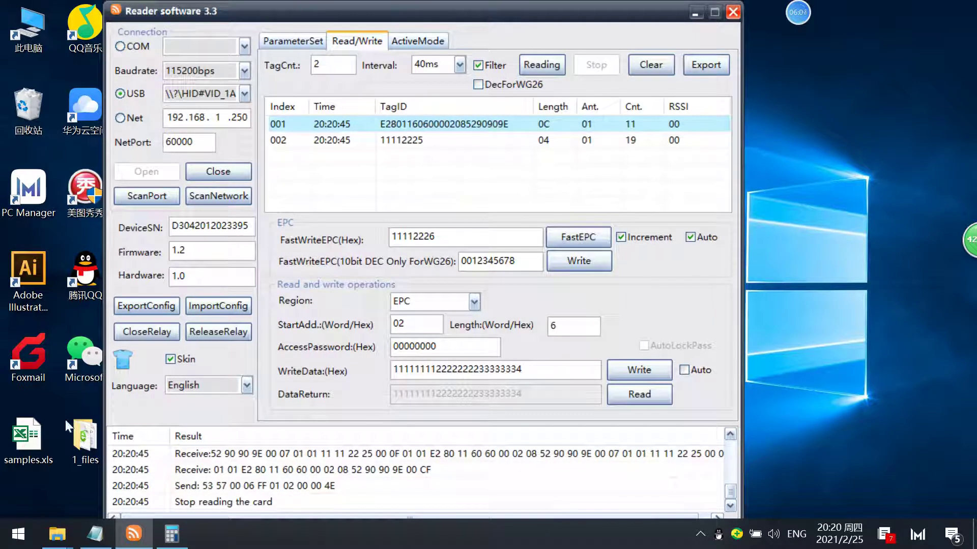
In Programmer-mode Calculator, enter hex 11112225 and view its decimal value 286,335,525.
click(171, 534)
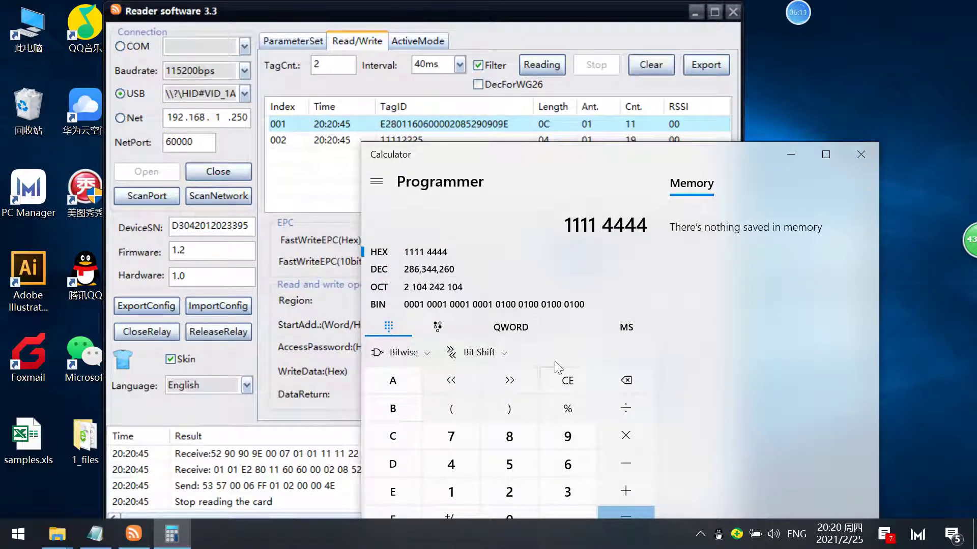
click(566, 380)
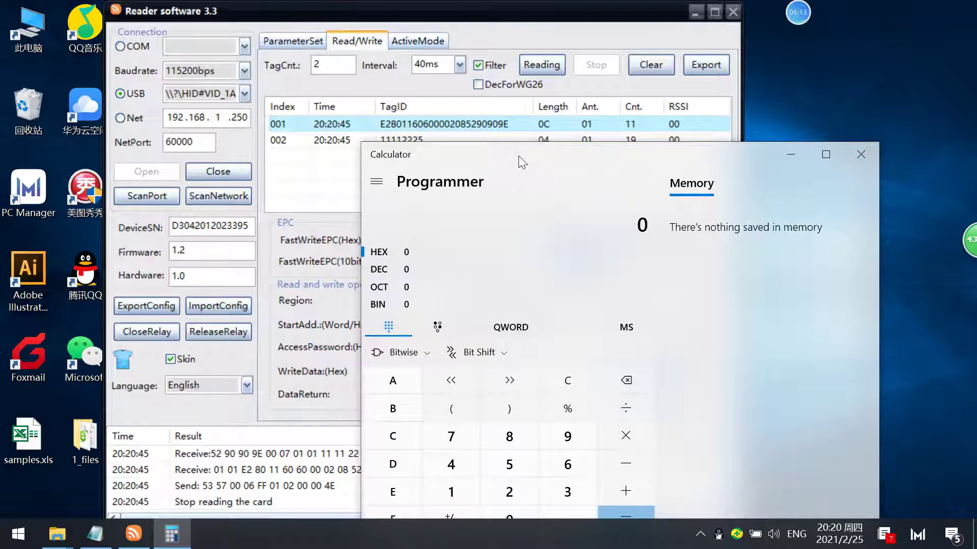
drag(518, 155, 509, 168)
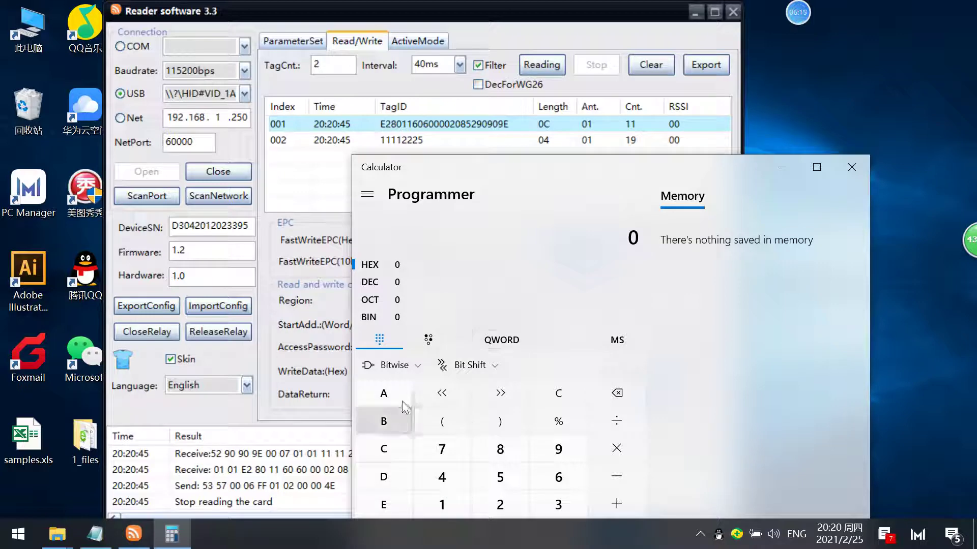
click(442, 498)
double_click(442, 499)
click(442, 498)
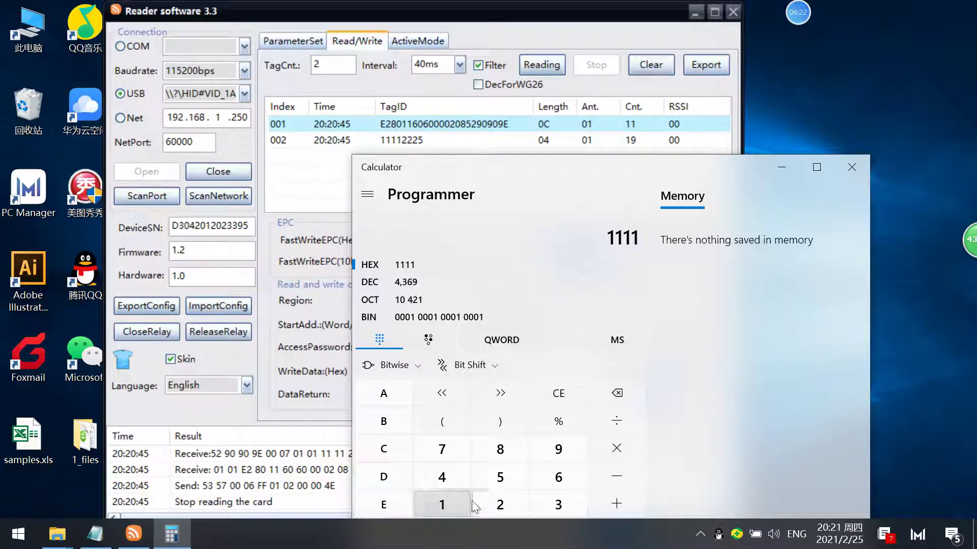
double_click(498, 507)
click(499, 506)
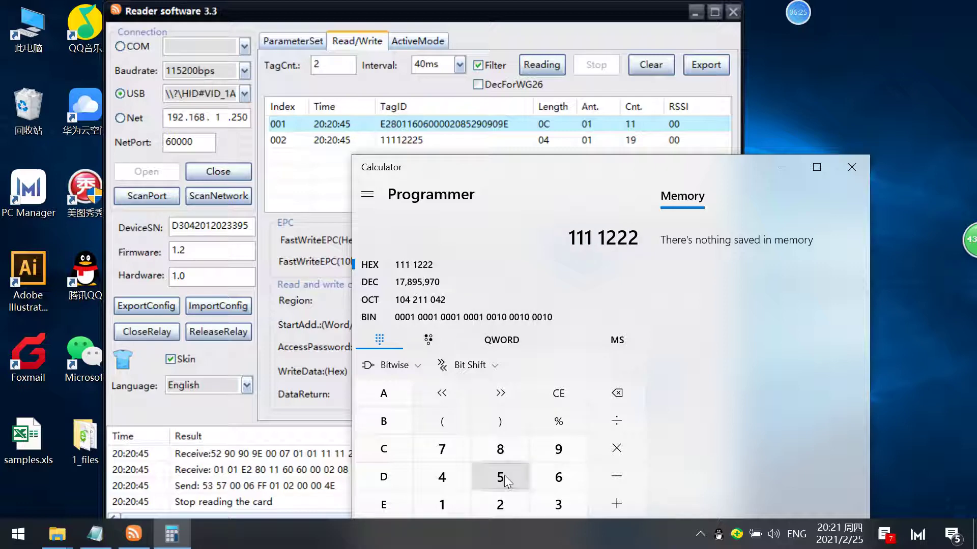
click(502, 478)
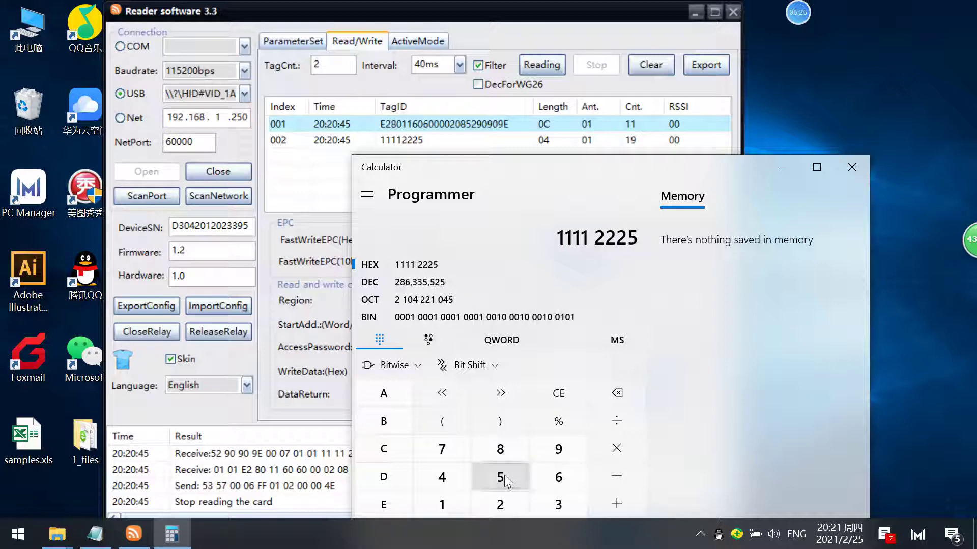
click(422, 278)
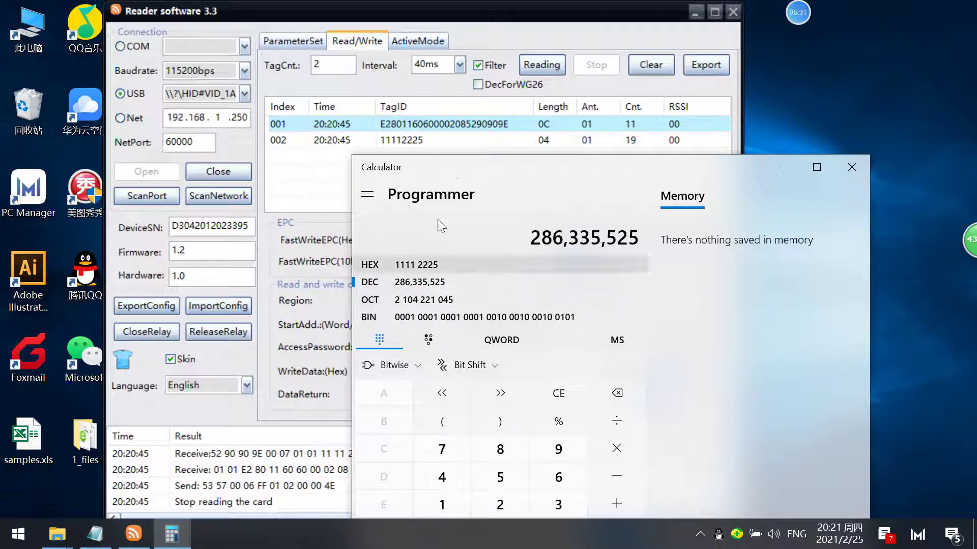
click(480, 85)
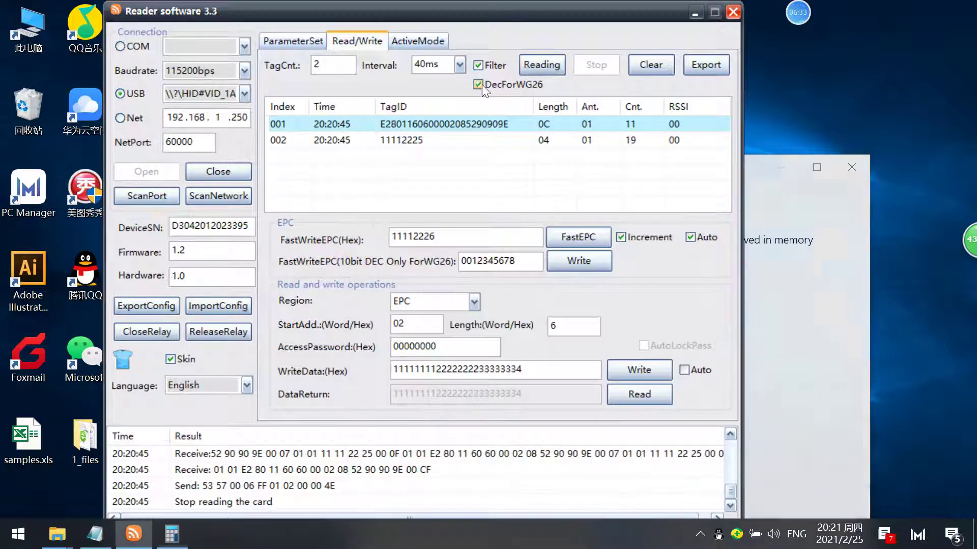
click(524, 68)
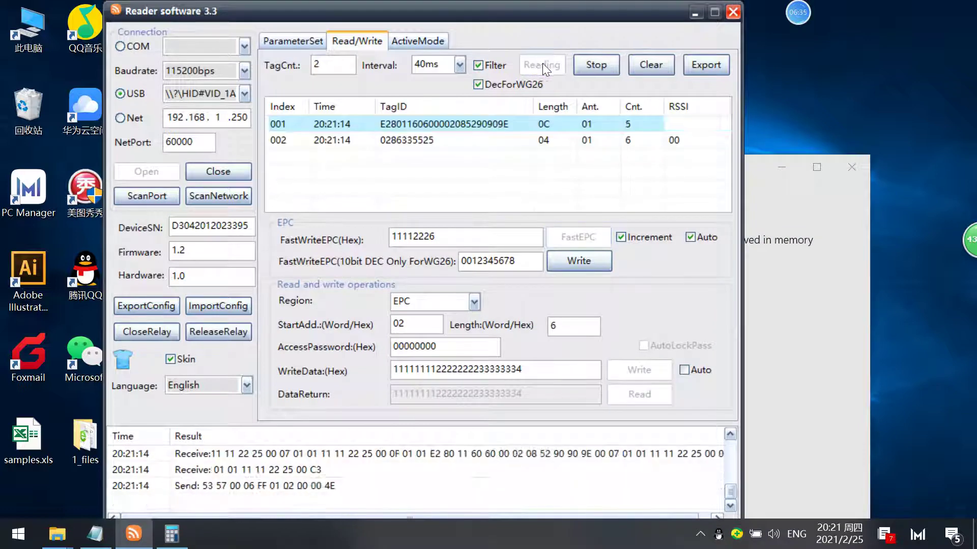
click(589, 65)
click(750, 167)
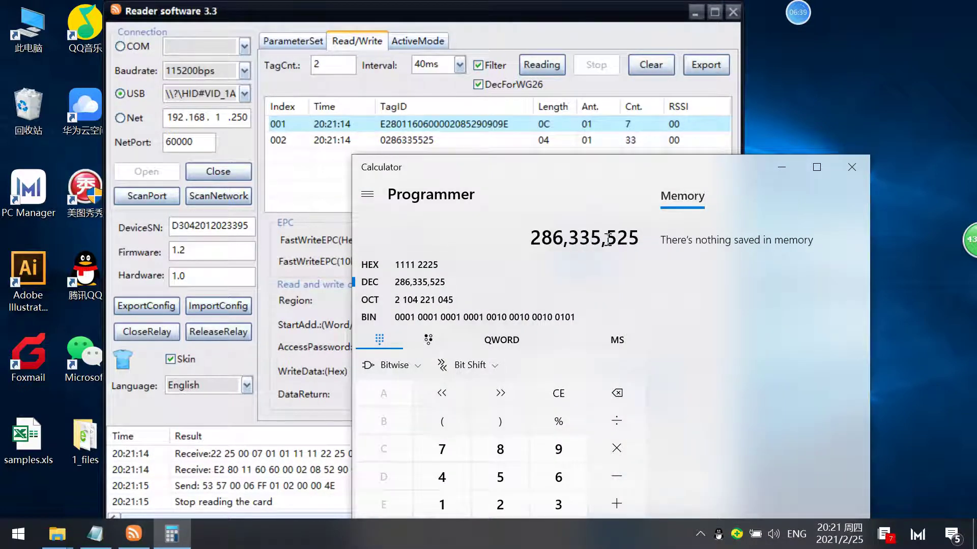
drag(634, 238, 536, 224)
click(437, 142)
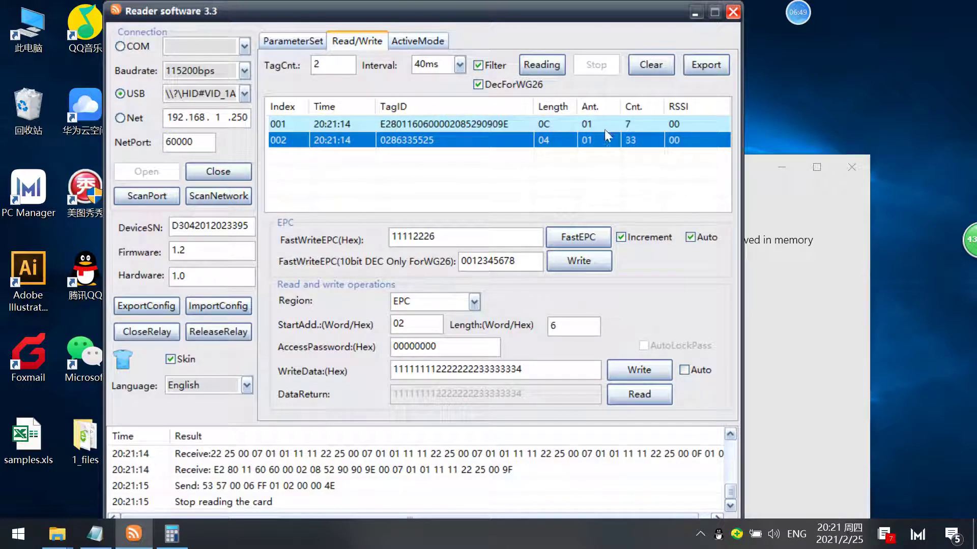
Start exporting the tag list and choose the Desktop as the save location.
click(701, 65)
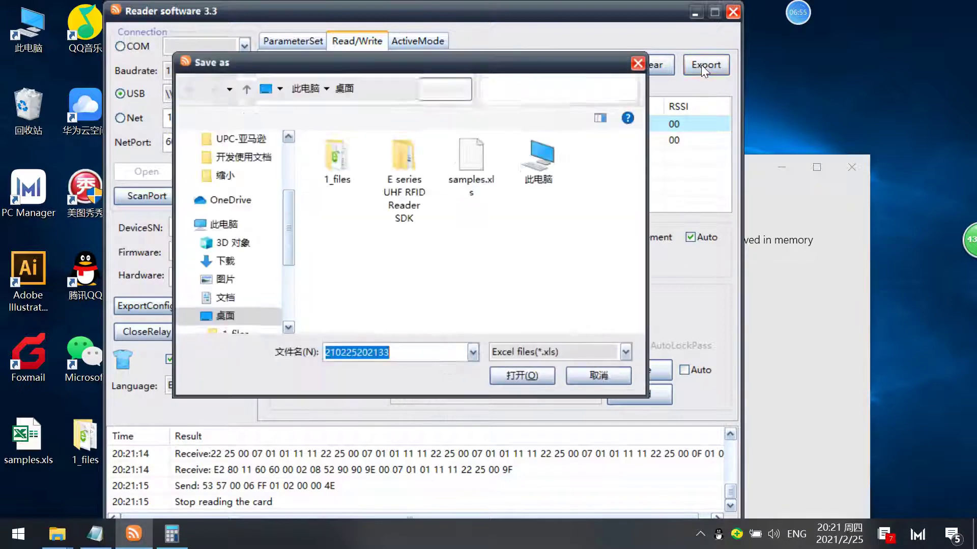
drag(285, 237, 278, 160)
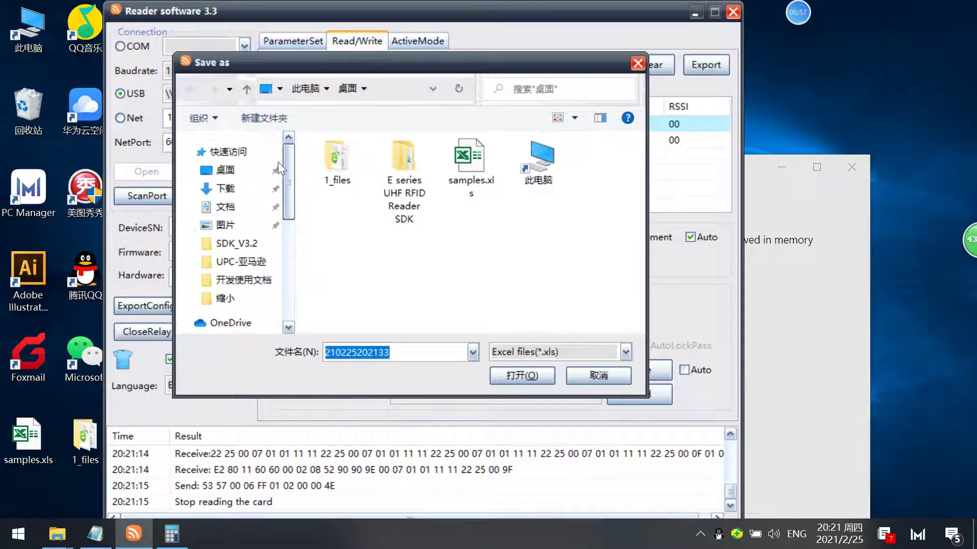
click(225, 170)
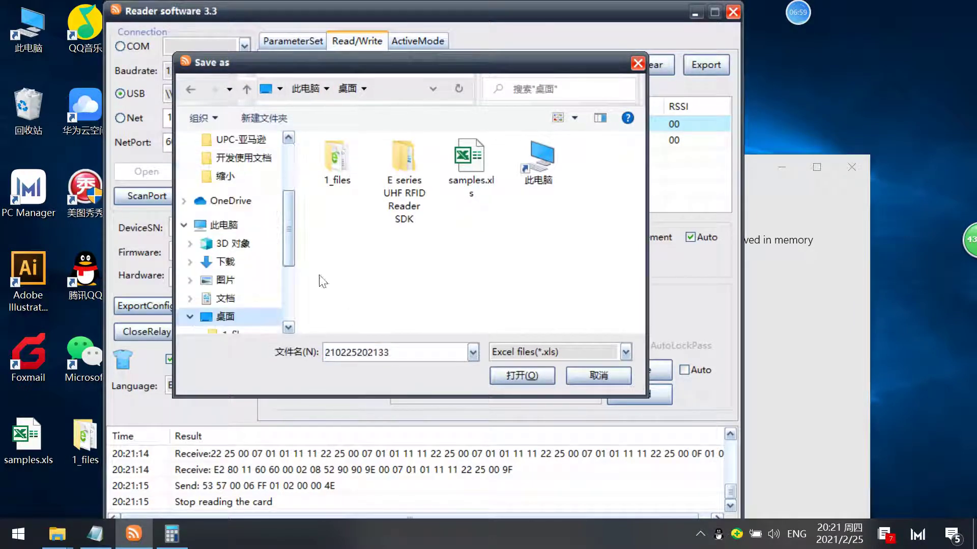
drag(288, 216, 288, 170)
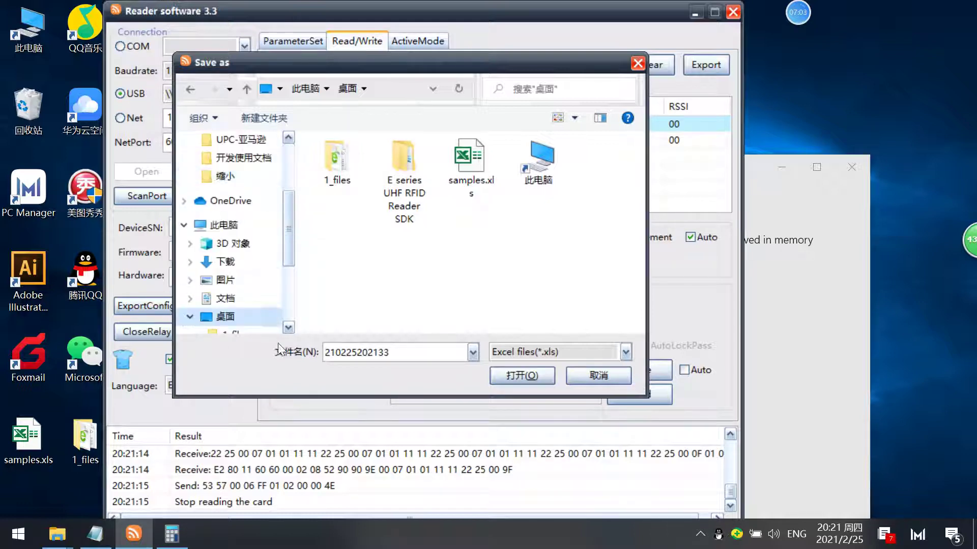
Save the export under the name 'samples' and move the reader window aside to uncover the desktop.
double_click(404, 351)
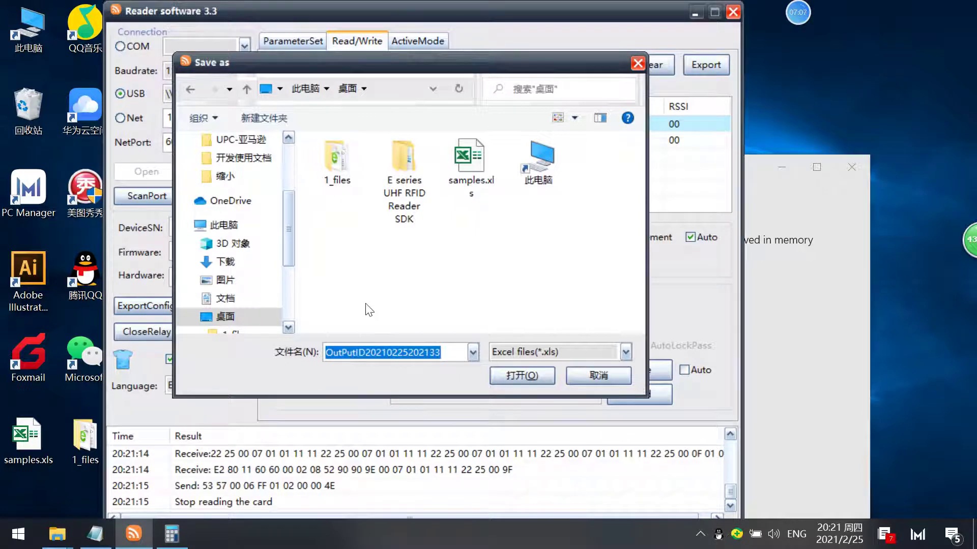
text(s)
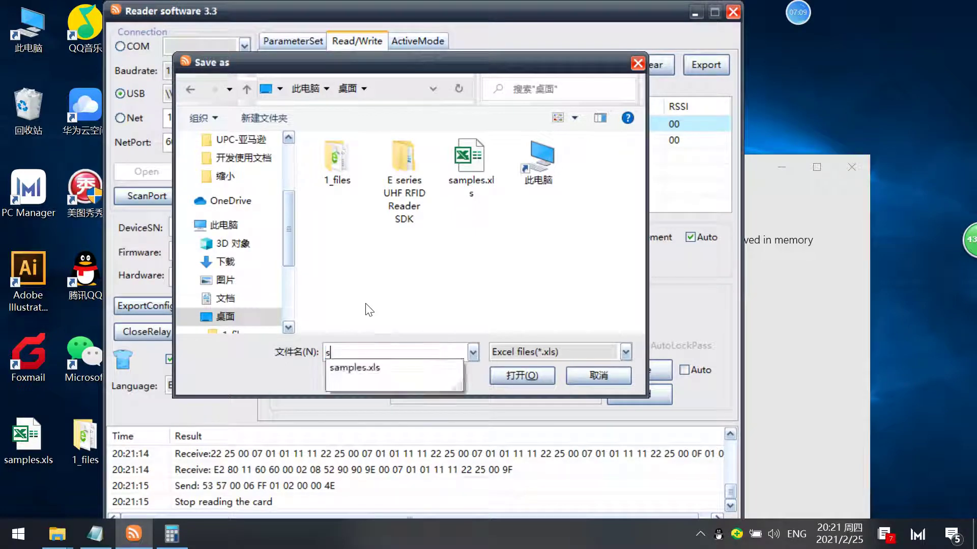
key(BackSpace)
text(samples)
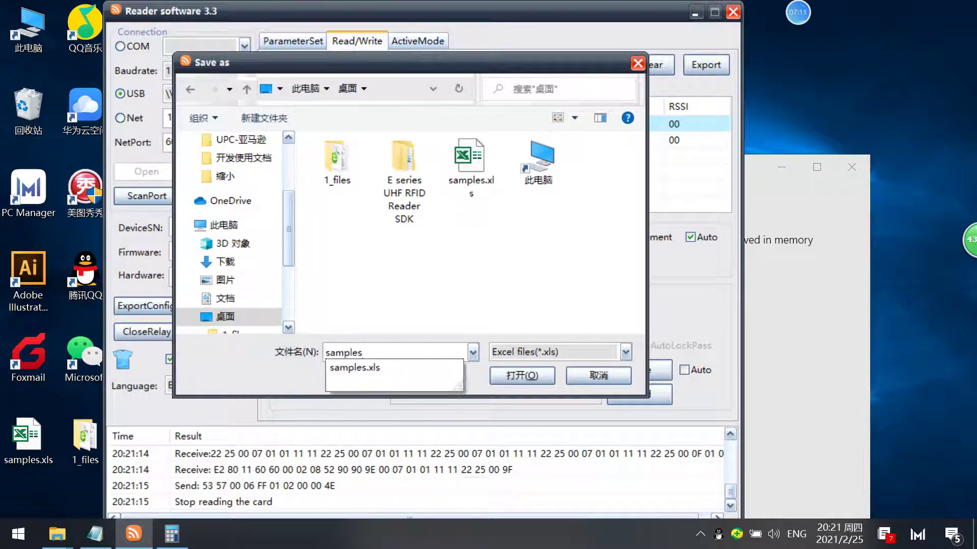
key(Return)
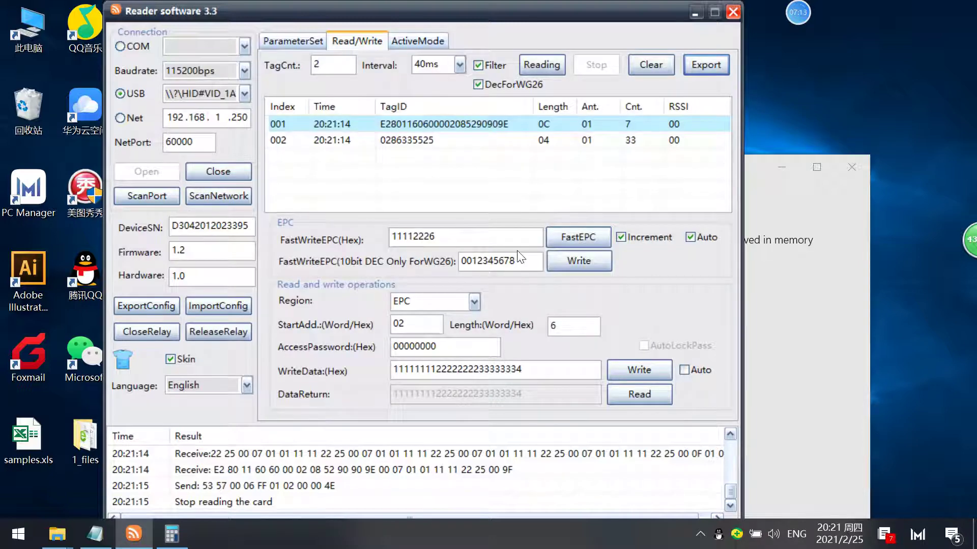
drag(515, 15, 678, 24)
drag(545, 16, 664, 8)
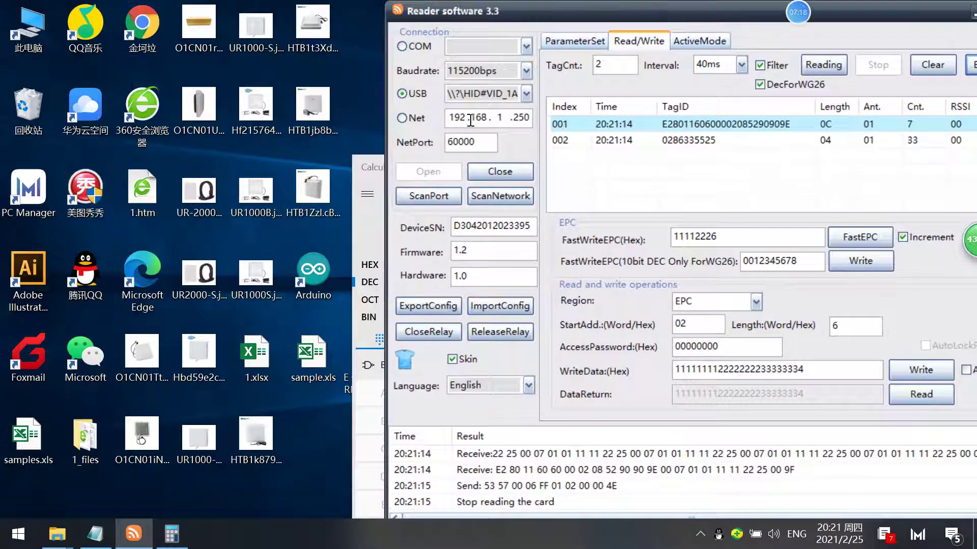
Open sample.xls, widen the TagID column, and compare B2 and B3 with the reader's tag list.
click(321, 352)
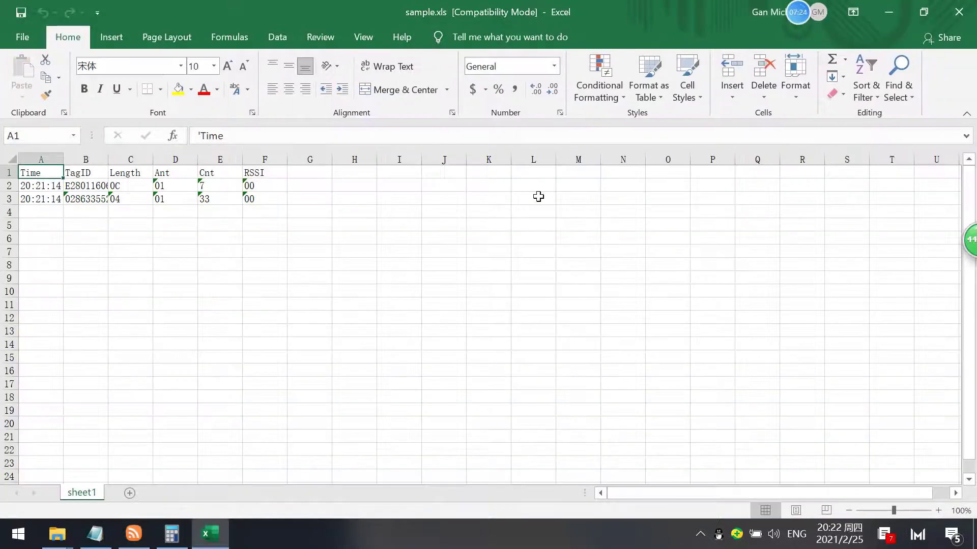
click(921, 13)
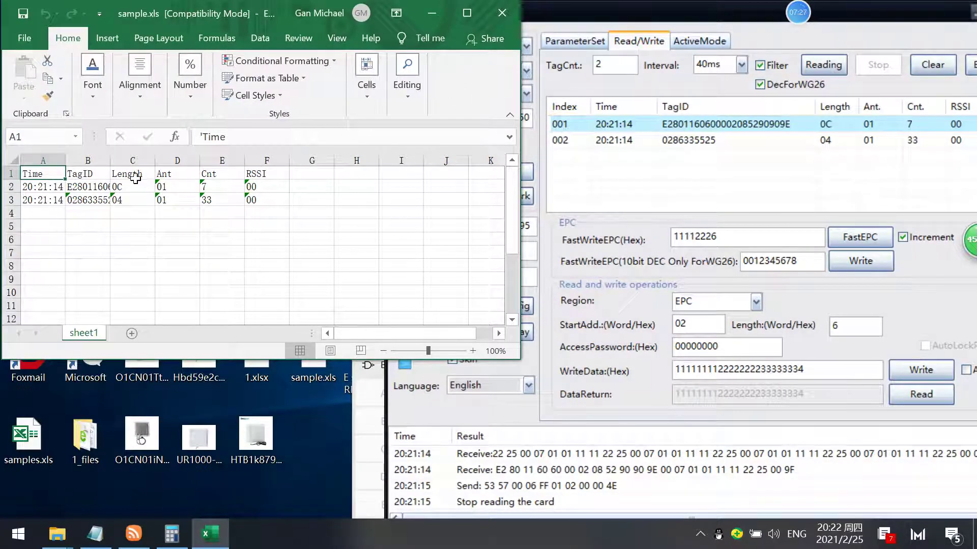
drag(110, 161, 226, 160)
click(182, 186)
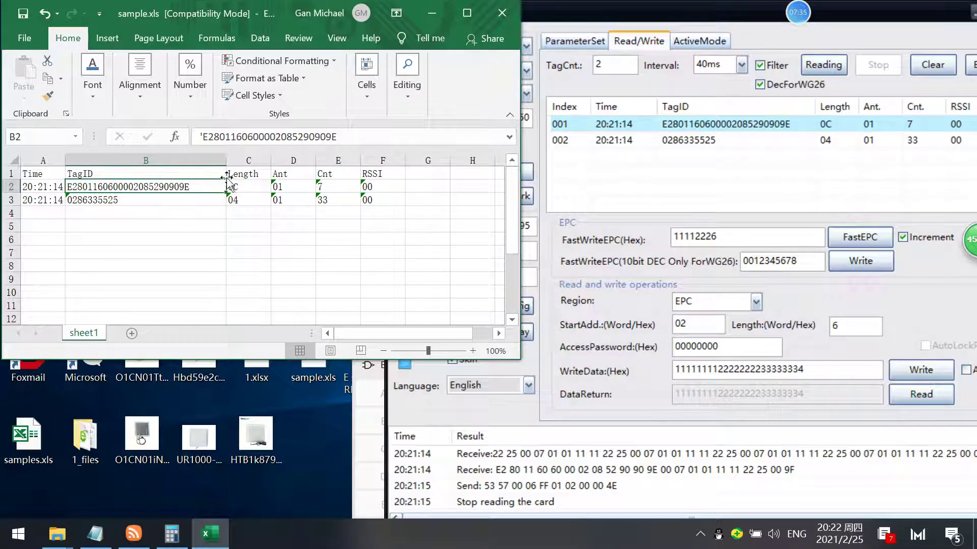
click(158, 199)
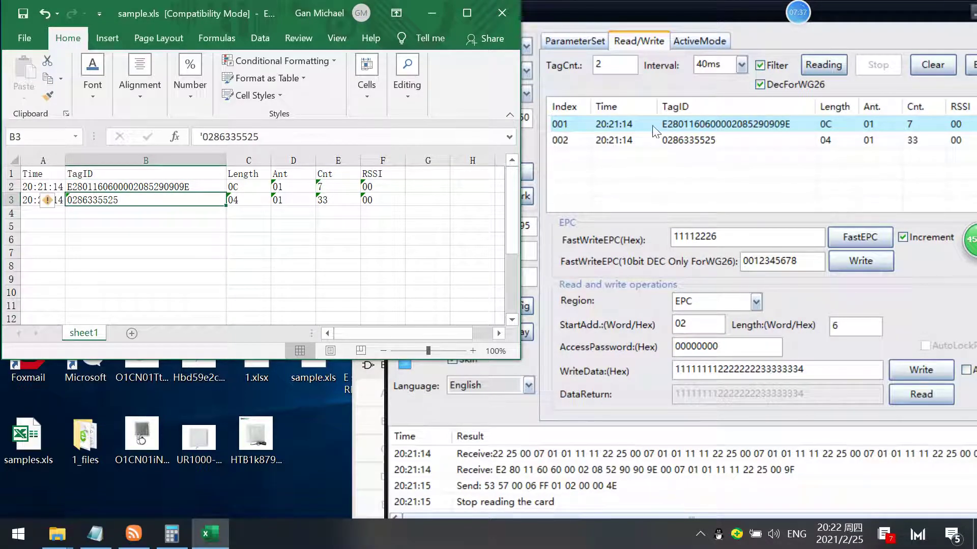
click(684, 143)
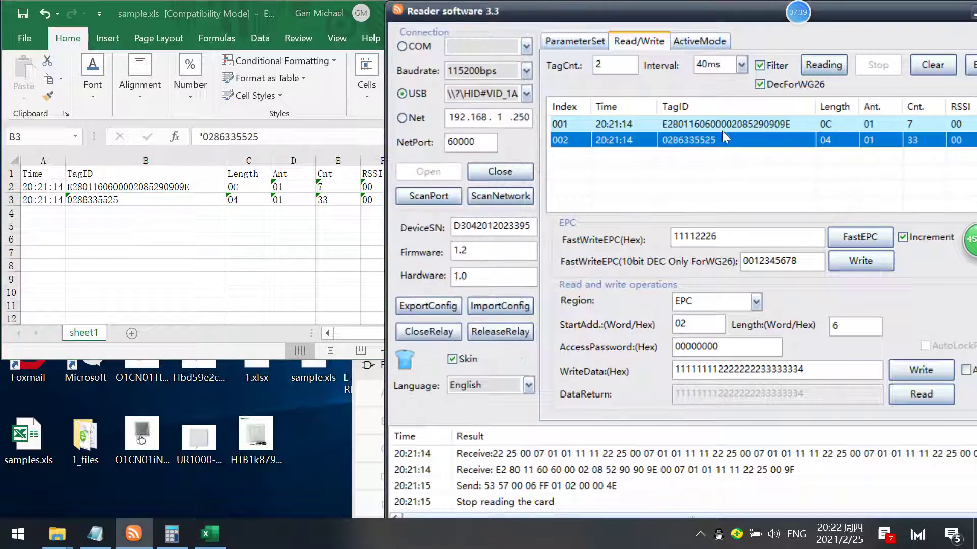
Close the spreadsheet without saving changes.
key(alt+Tab)
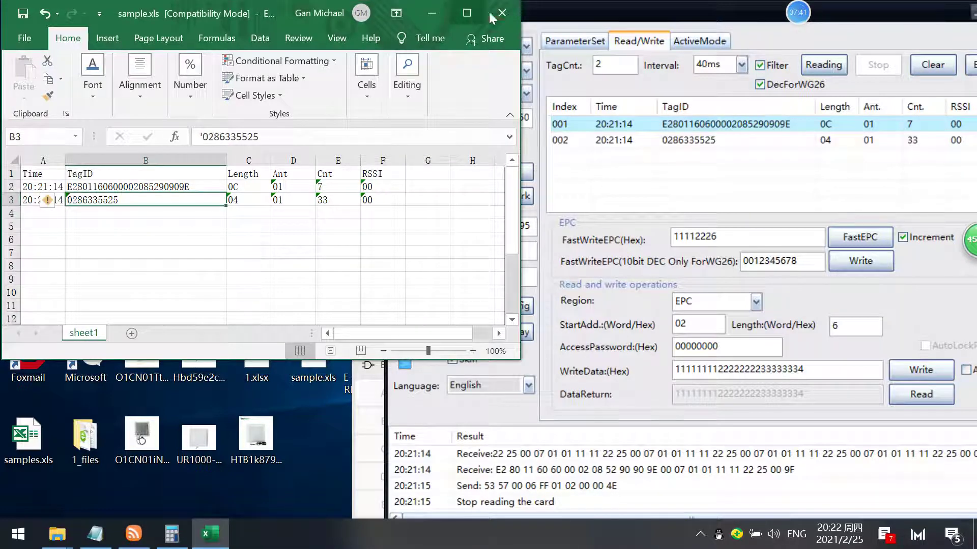
click(502, 23)
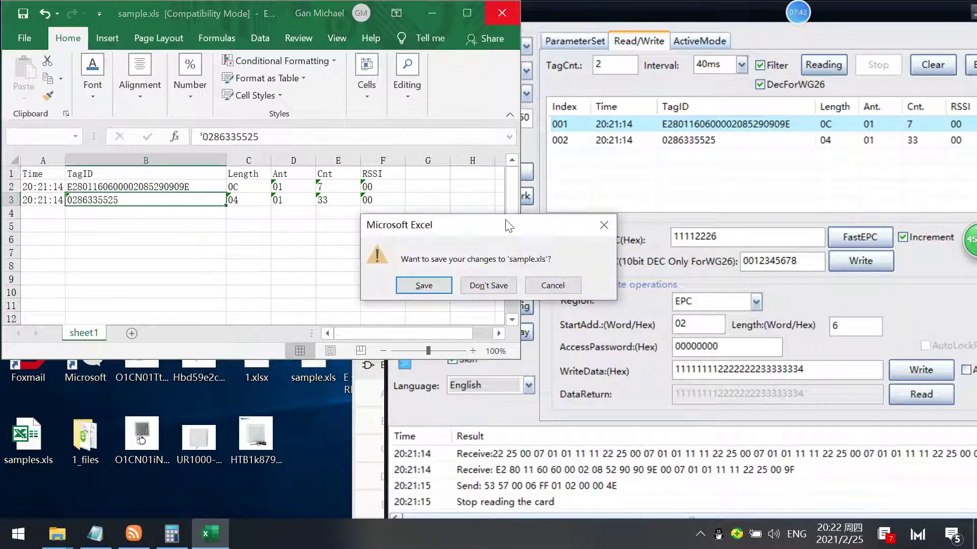
click(486, 286)
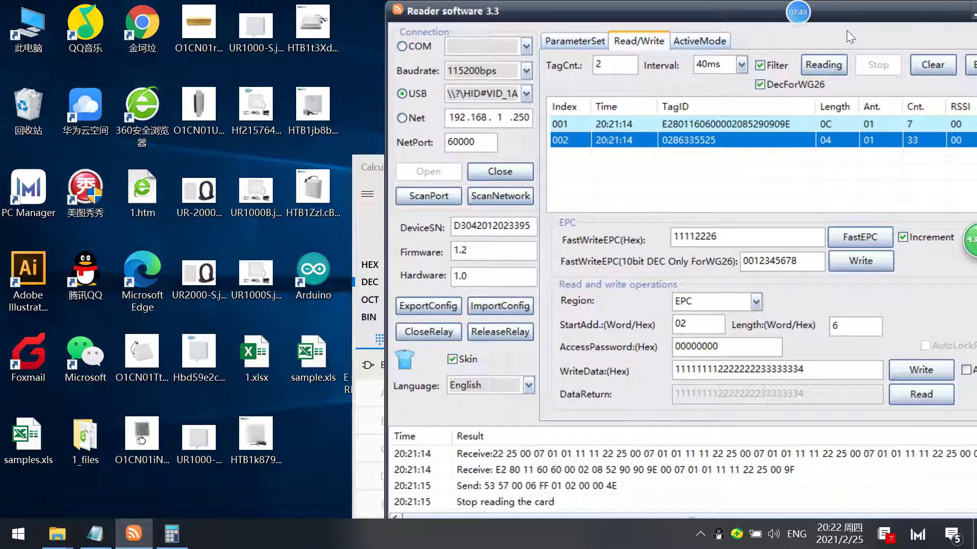
Move the Reader software 3.3 window back to the left side of the screen.
drag(739, 10, 437, 10)
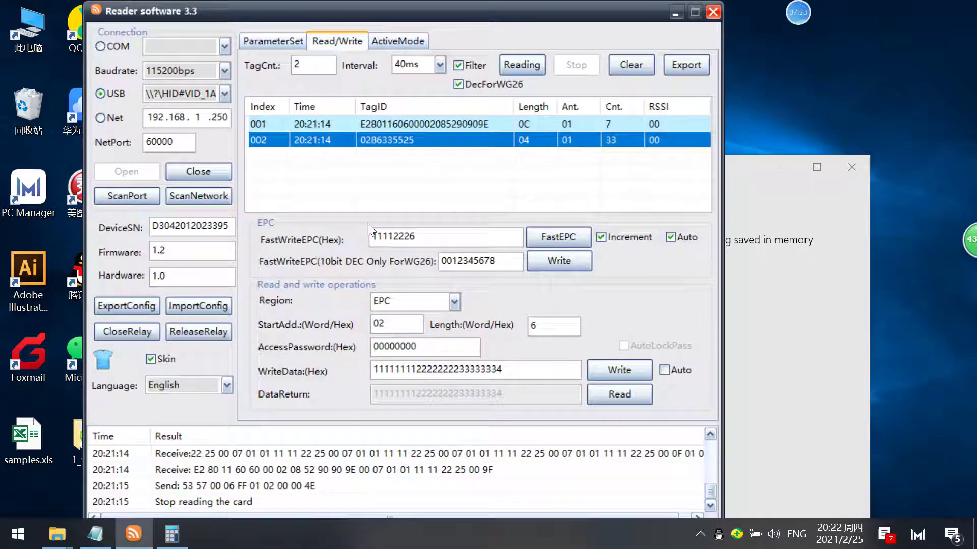